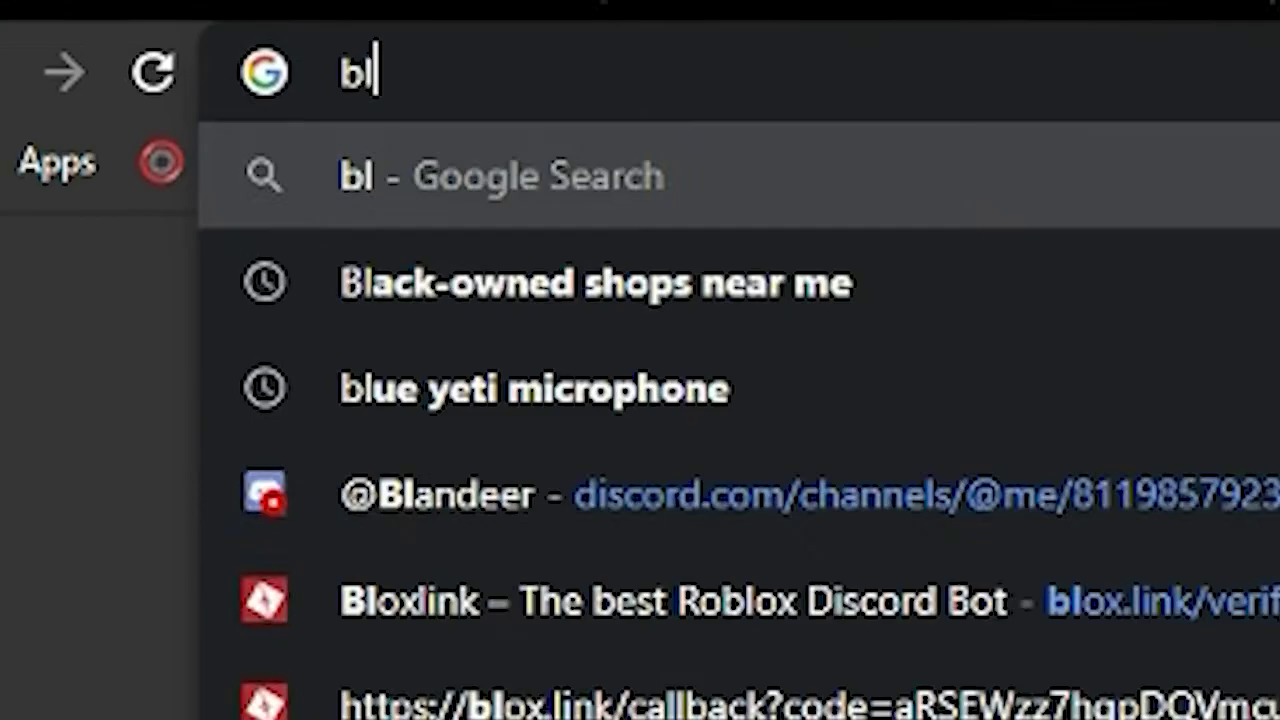
# - Search the web for 'blender' from the Chrome address bar
pyautogui.write('er')
pyautogui.press('Return')
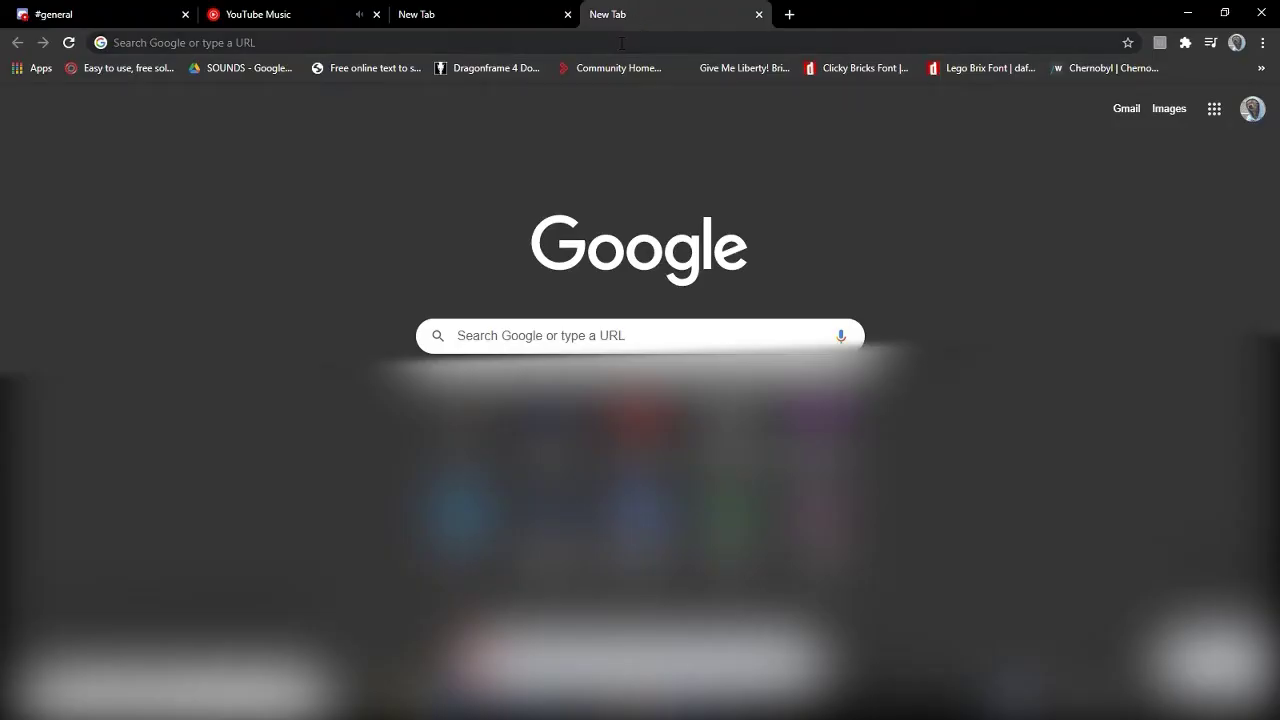
# - Go to mecabricks.com, add the free Blender Lite add-on to the cart, and view Purchases
pyautogui.click(621, 43)
pyautogui.write('mec')
pyautogui.press('Return')
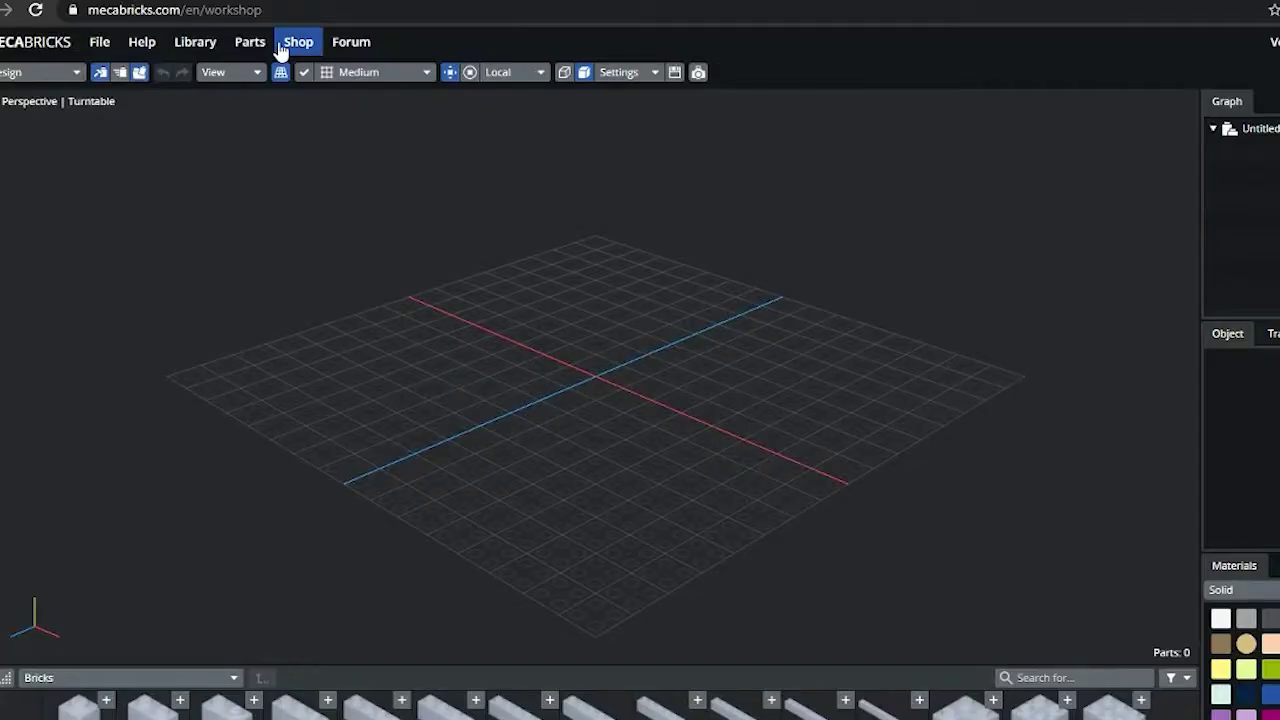
pyautogui.click(300, 44)
pyautogui.click(551, 389)
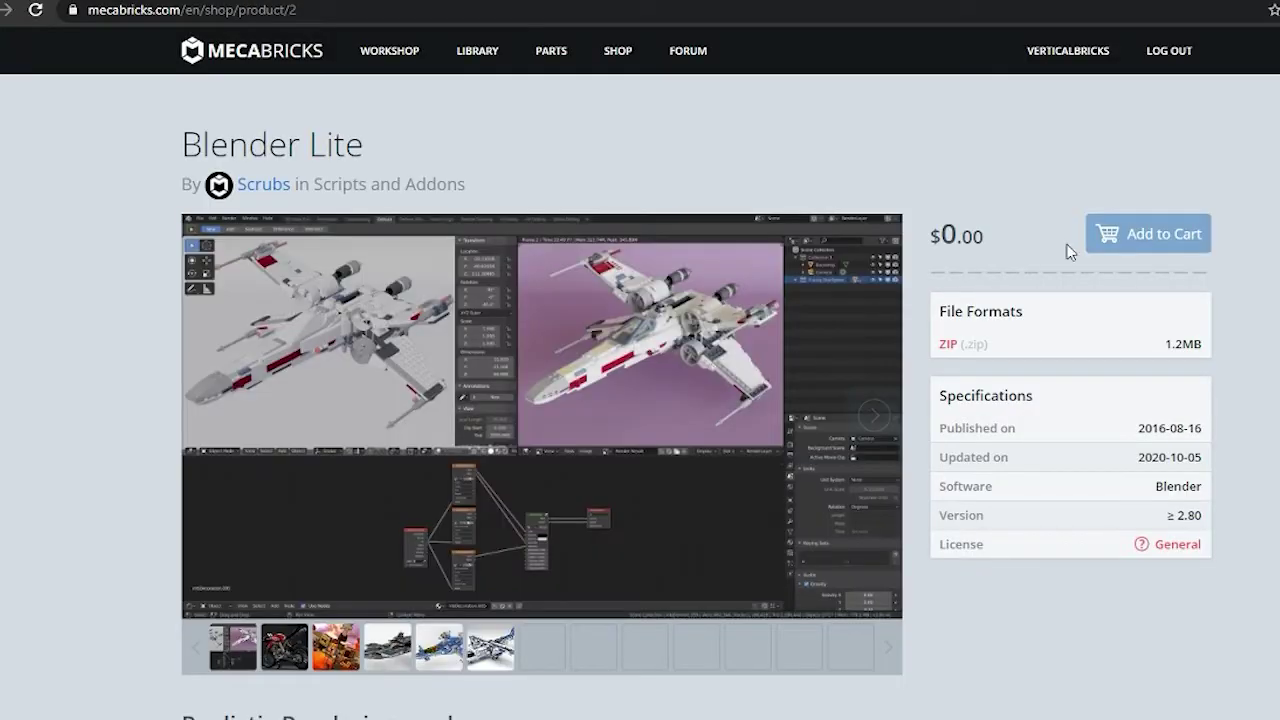
pyautogui.click(1172, 239)
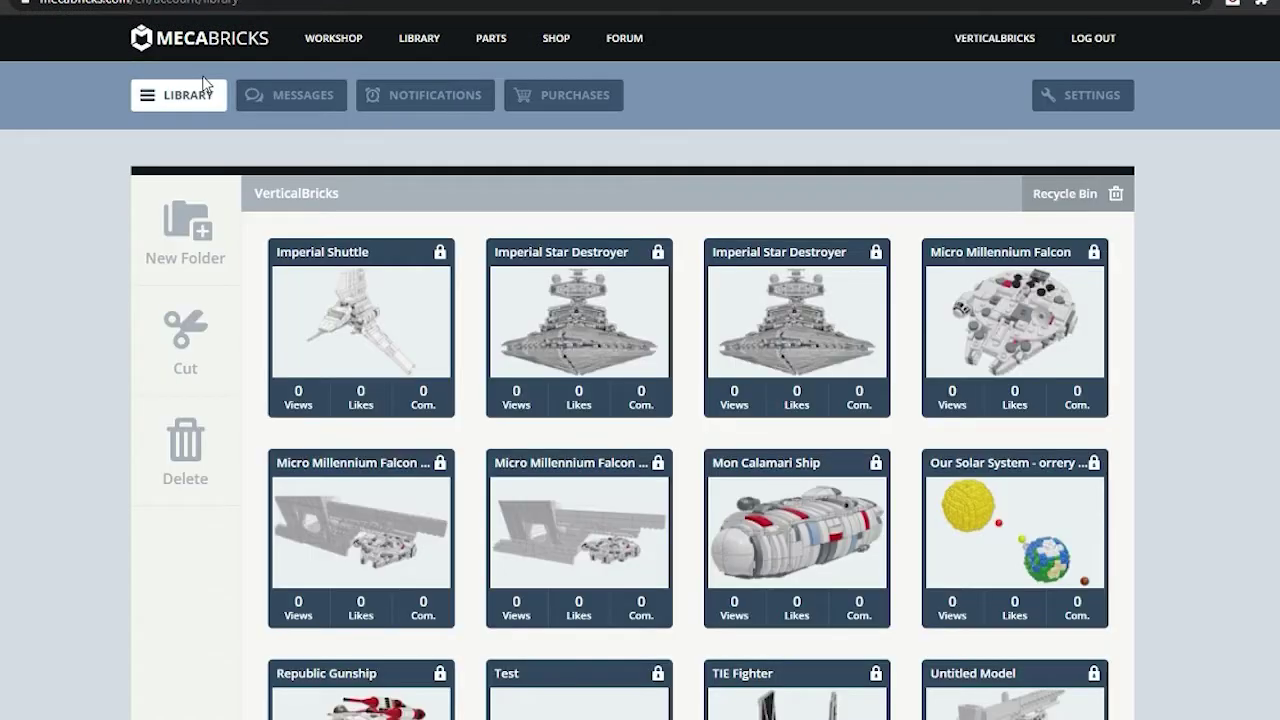
pyautogui.click(567, 97)
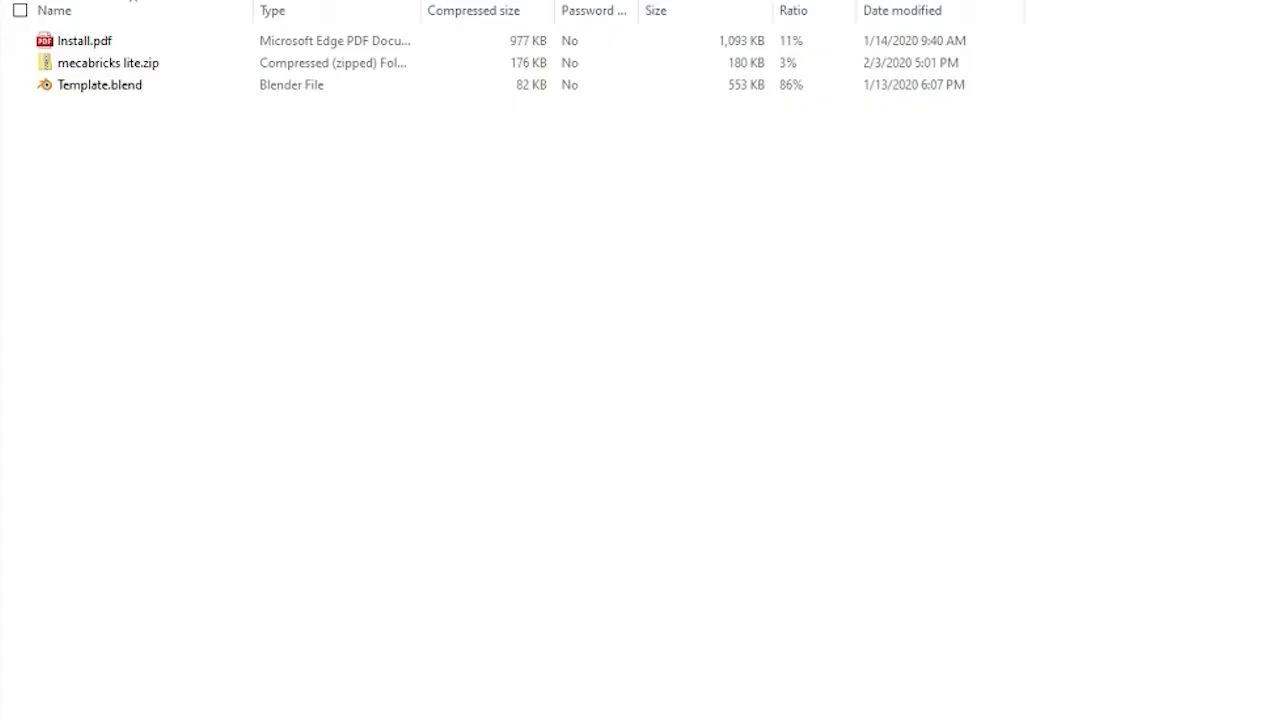
# - Open mecabricks lite.zip inside Blender Lite.zip to view its contents
pyautogui.click(85, 66)
pyautogui.doubleClick(85, 64)
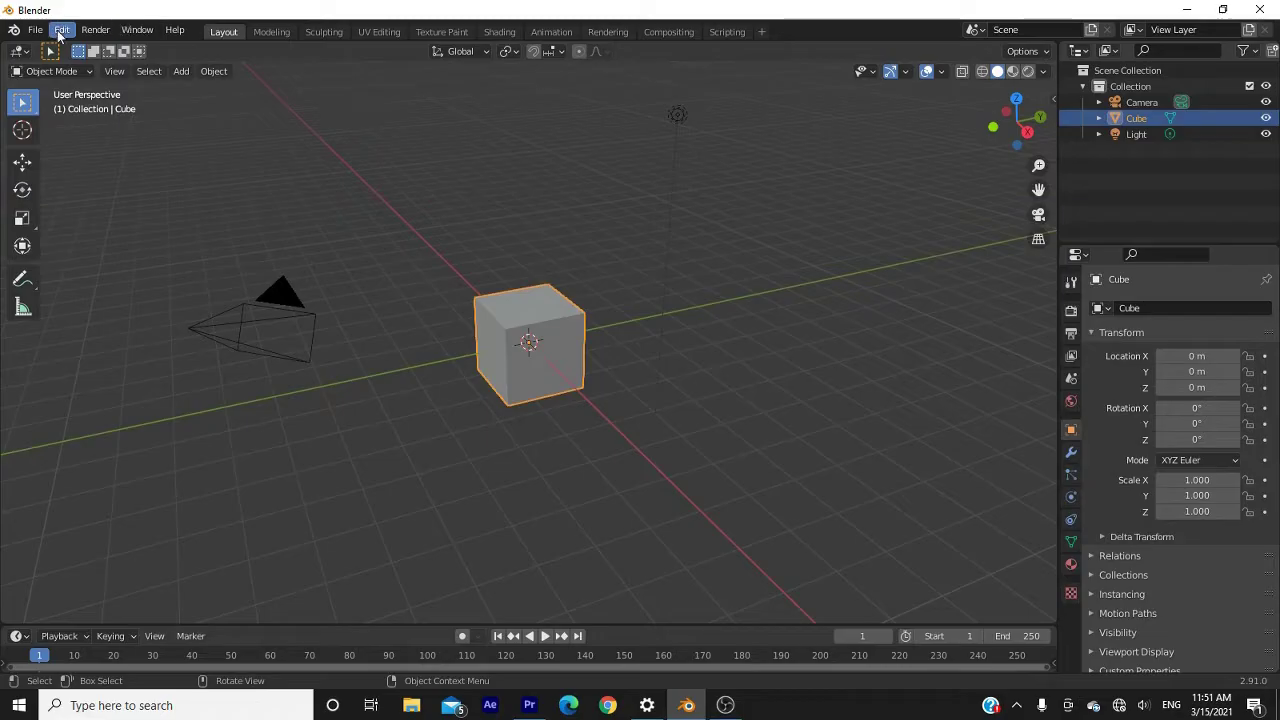
# - Install mecabricks lite.zip as an add-on from Blender Preferences > Add-ons
pyautogui.click(62, 29)
pyautogui.click(114, 259)
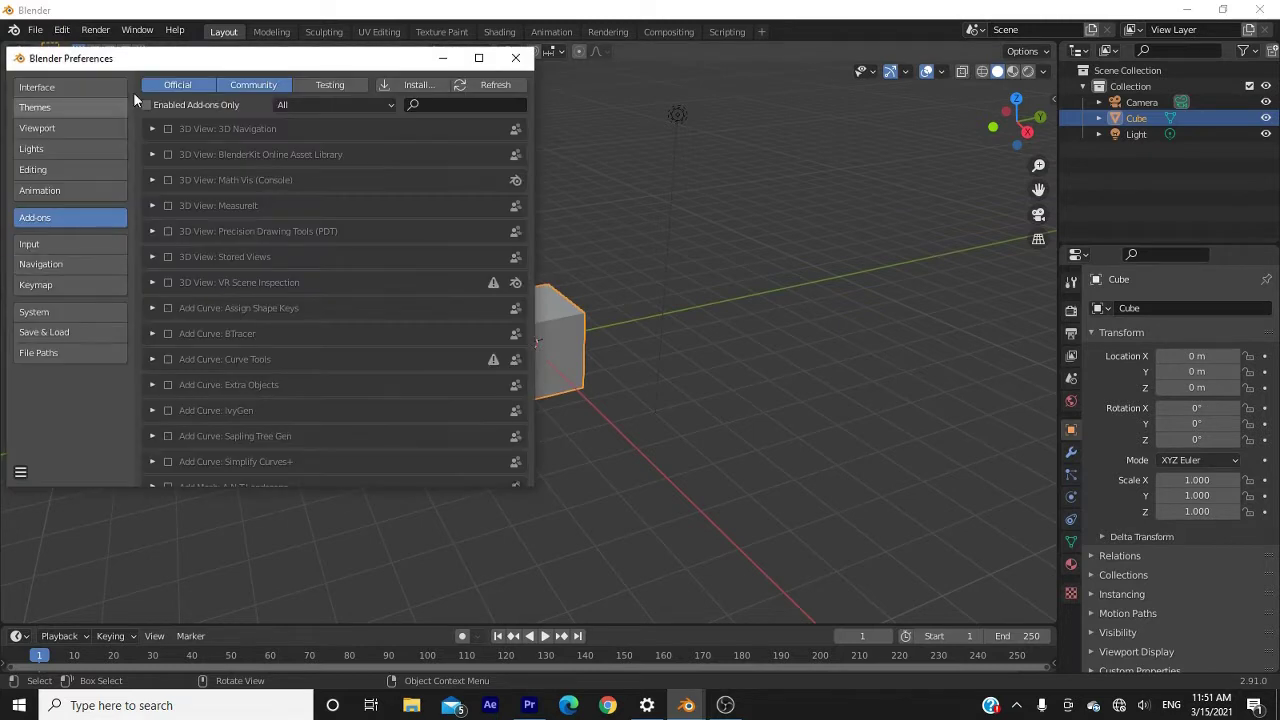
pyautogui.click(430, 86)
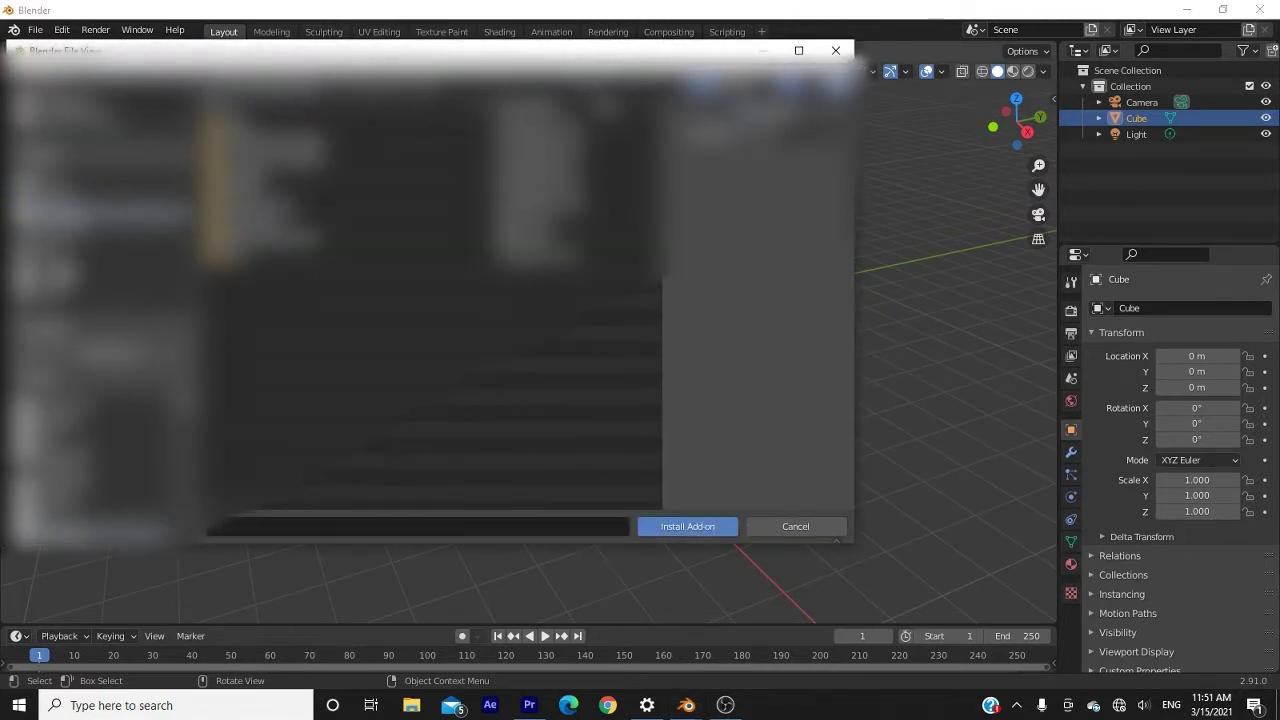
pyautogui.doubleClick(310, 237)
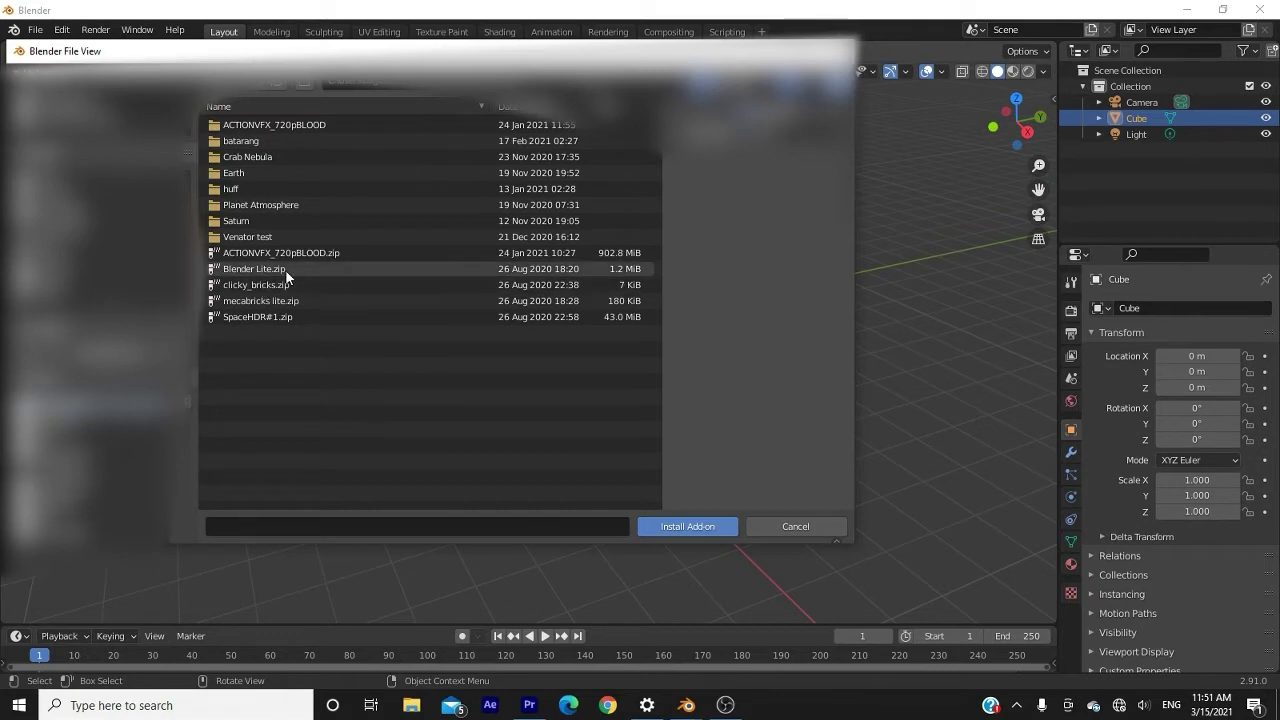
pyautogui.doubleClick(294, 303)
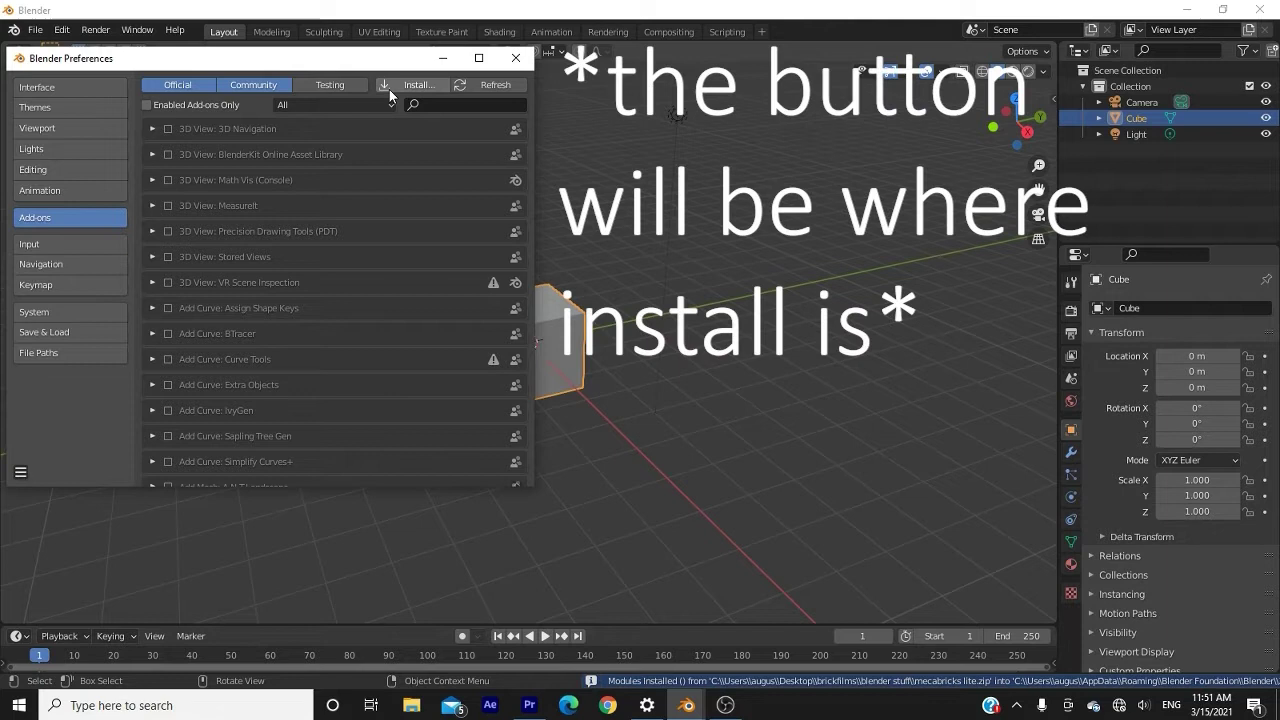
# - Filter the add-on list by 'mec' to show Import-Export: Mecabricks Lite
pyautogui.click(438, 106)
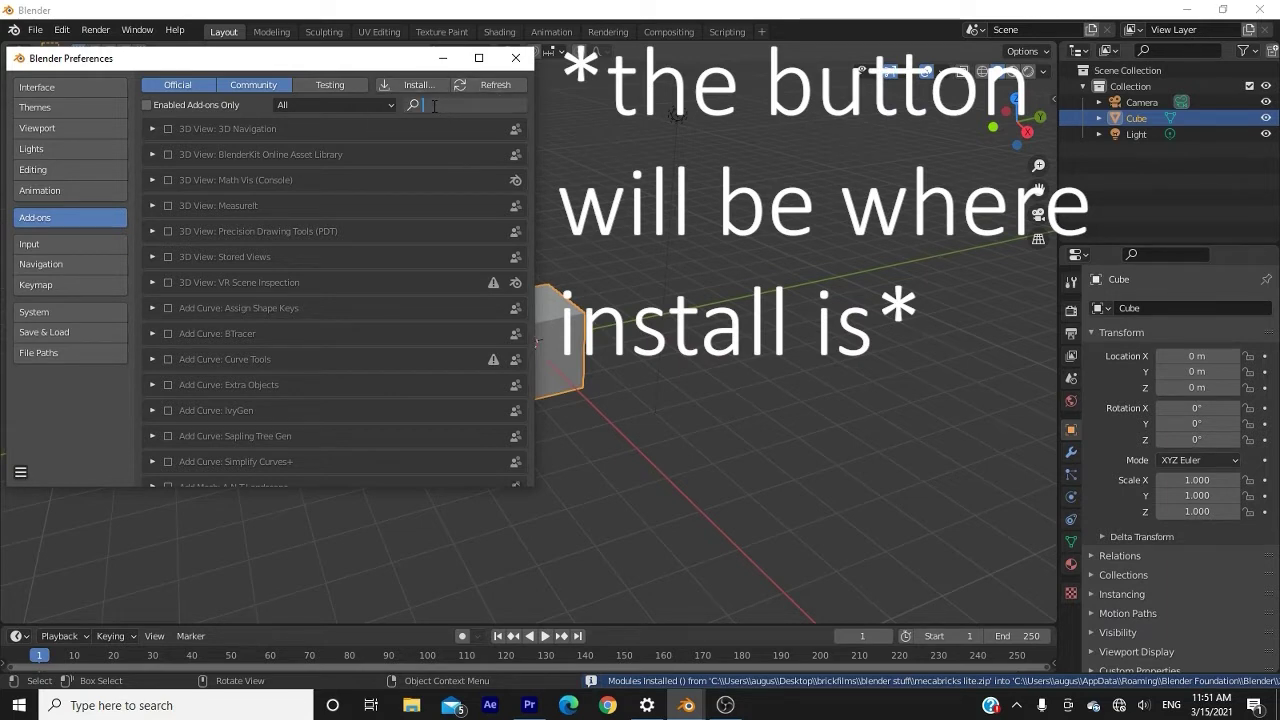
pyautogui.write('mec')
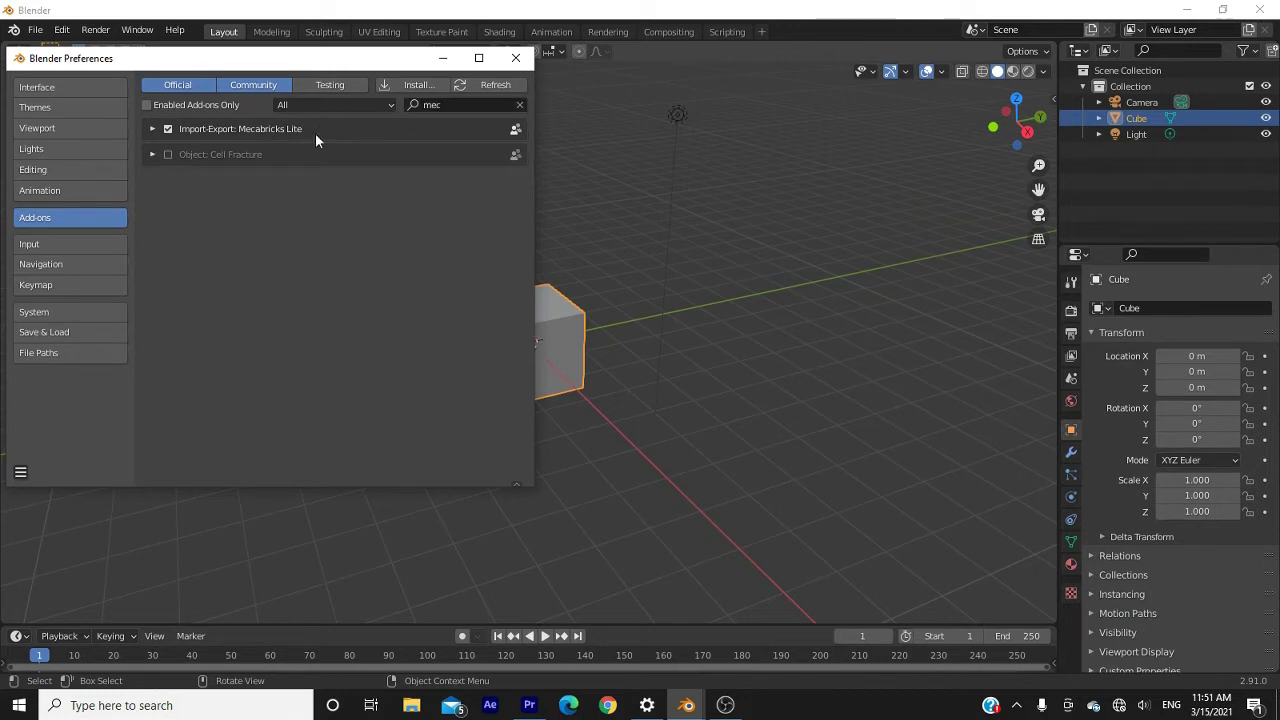
pyautogui.click(466, 83)
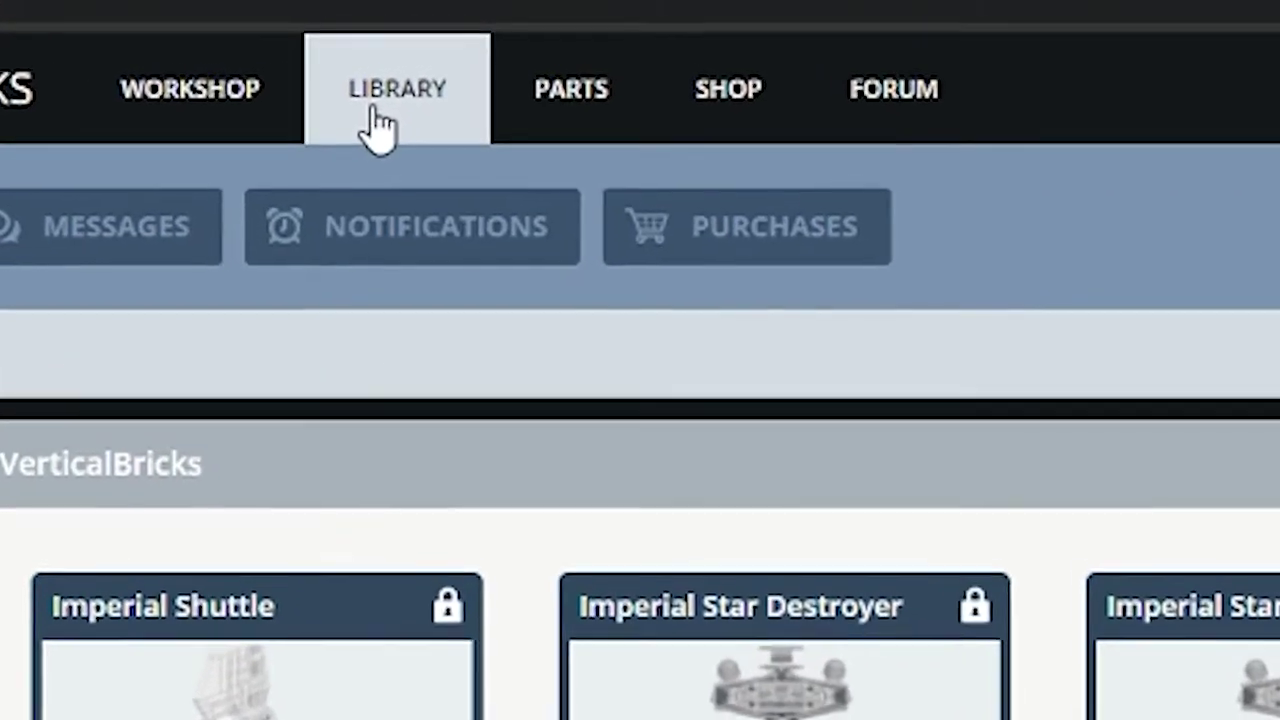
# - Open the Batman: Arkham Asylum model from the library and rotate its preview to the front
pyautogui.click(378, 128)
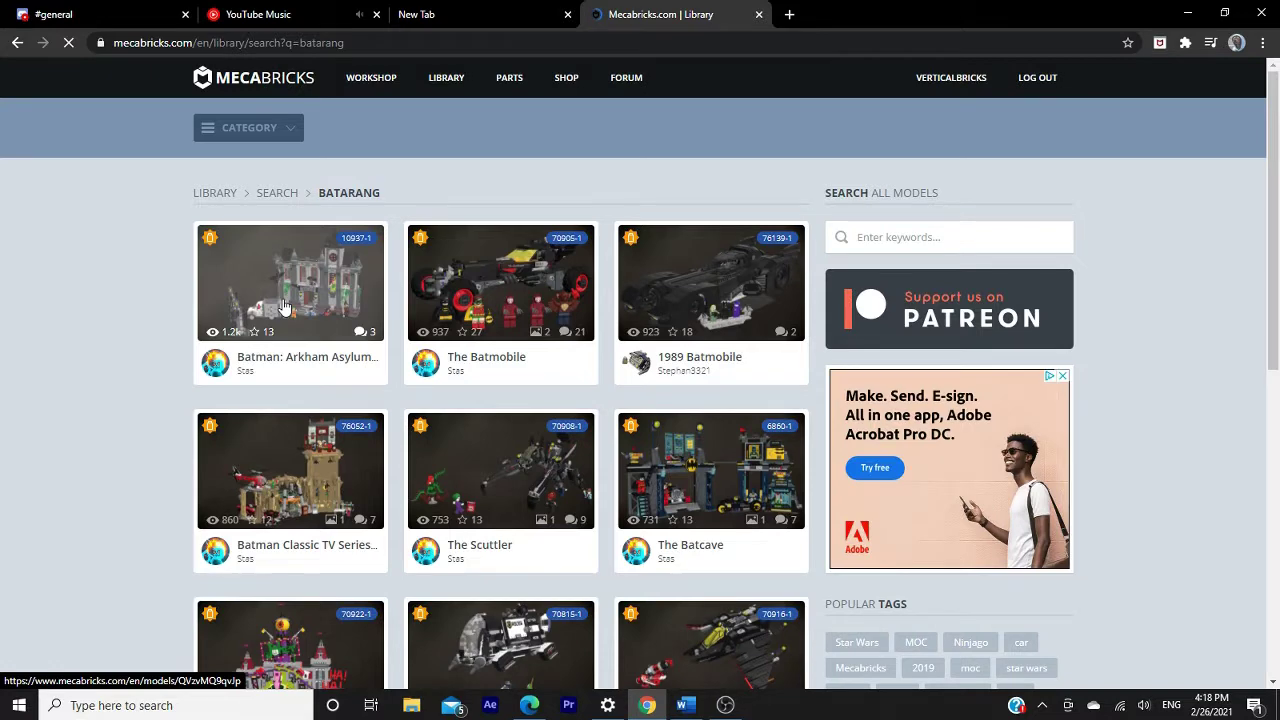
pyautogui.click(285, 307)
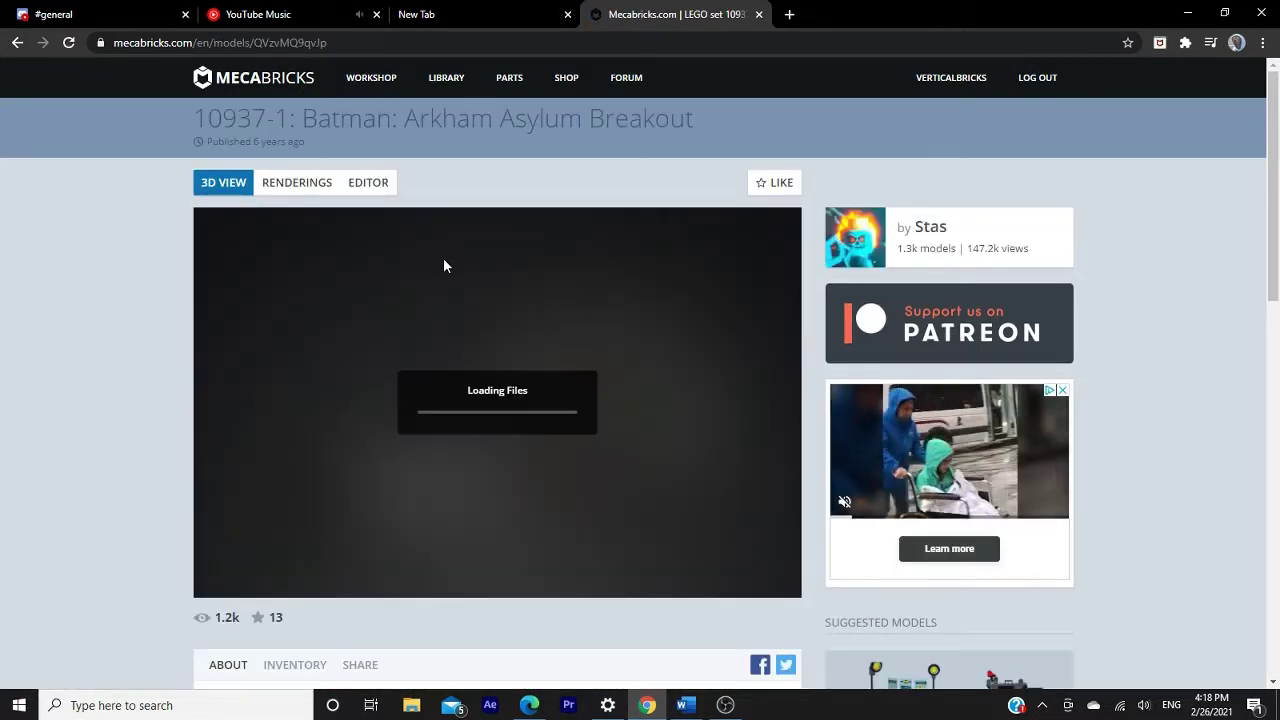
pyautogui.moveTo(210, 415); pyautogui.dragTo(505, 316)
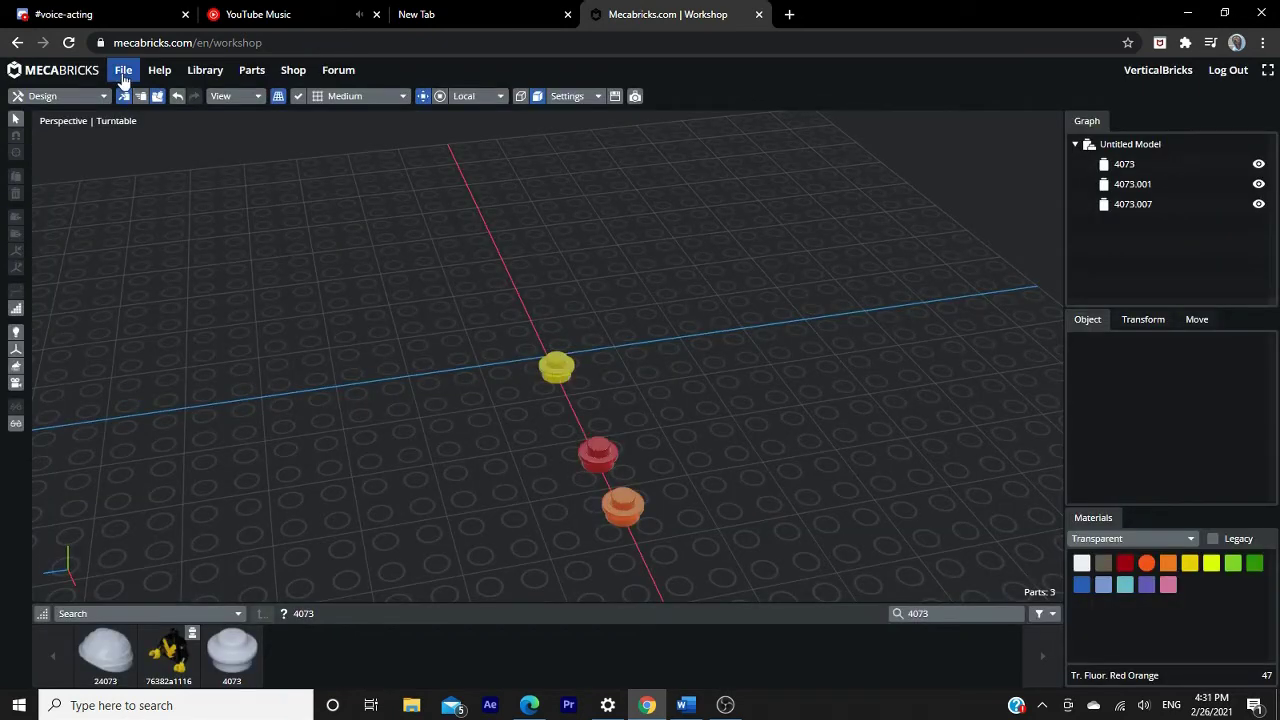
# - Choose Blender Add-on (.zmbx) as the format in the File > Export settings
pyautogui.click(124, 80)
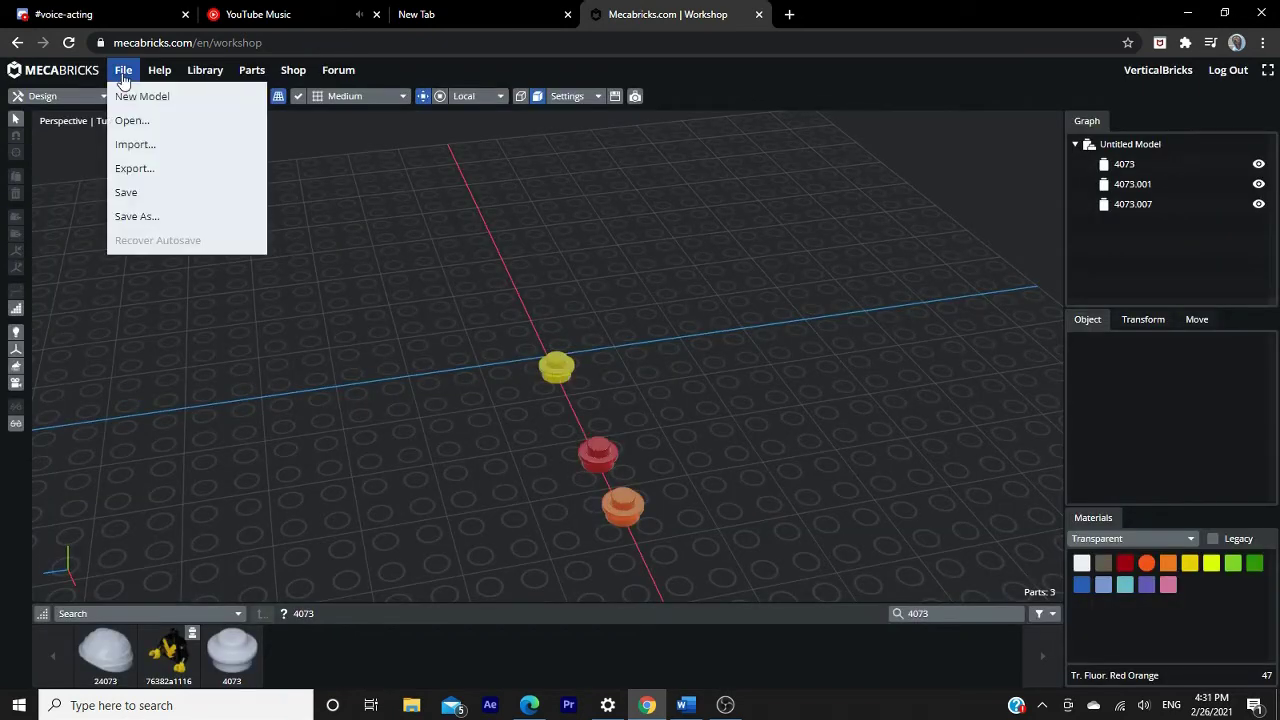
pyautogui.click(133, 166)
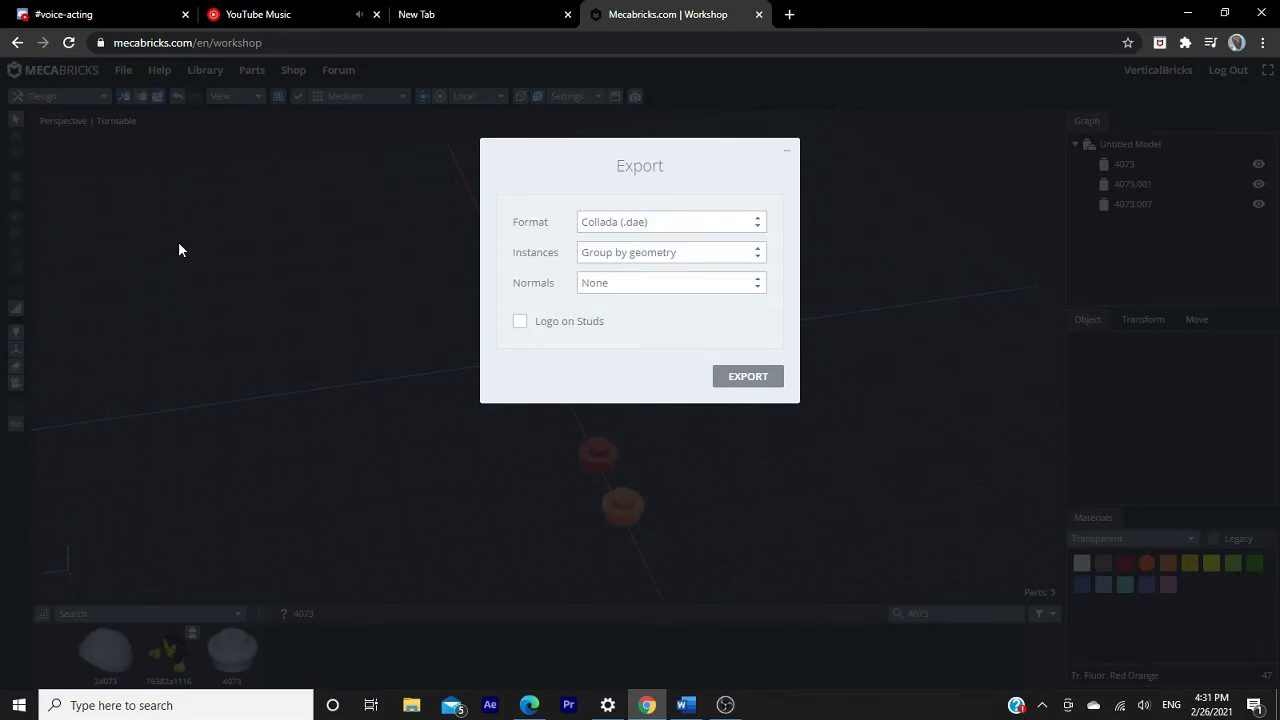
pyautogui.click(650, 226)
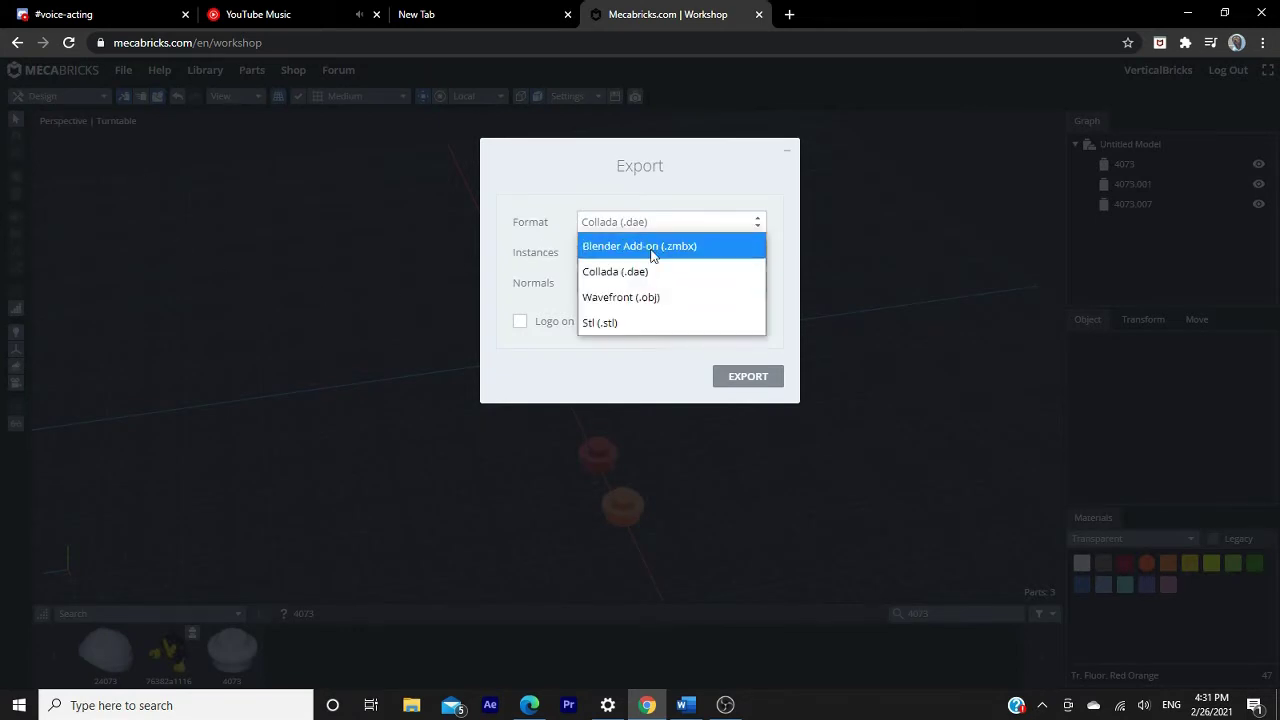
pyautogui.click(652, 247)
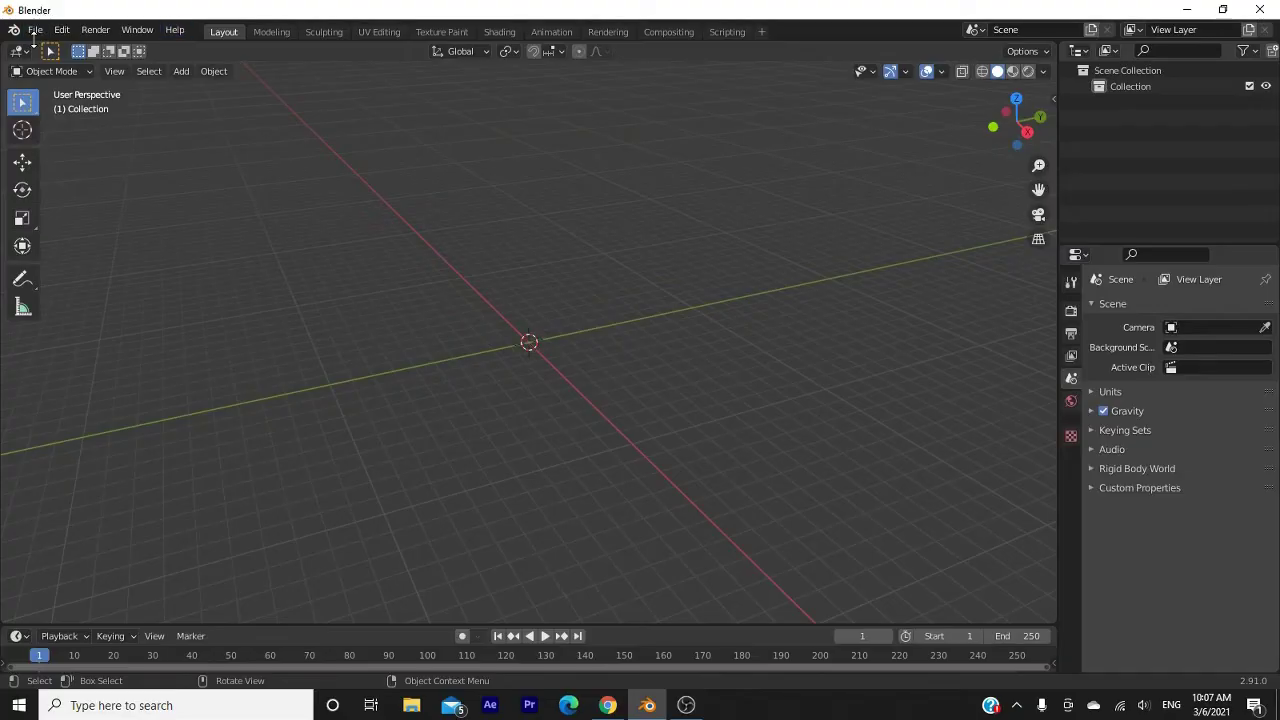
# - Import the exported Green Grocer model via File > Import > Mecabricks (.zmbx)
pyautogui.click(35, 30)
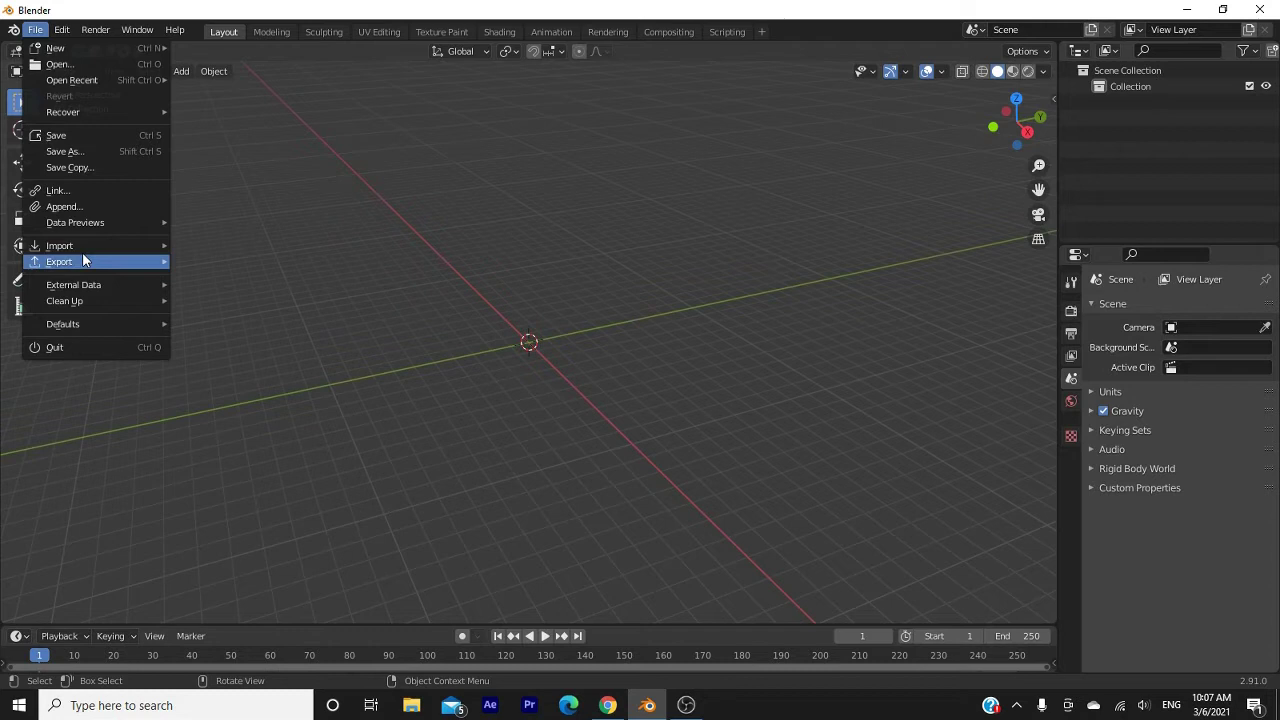
pyautogui.moveTo(84, 248)
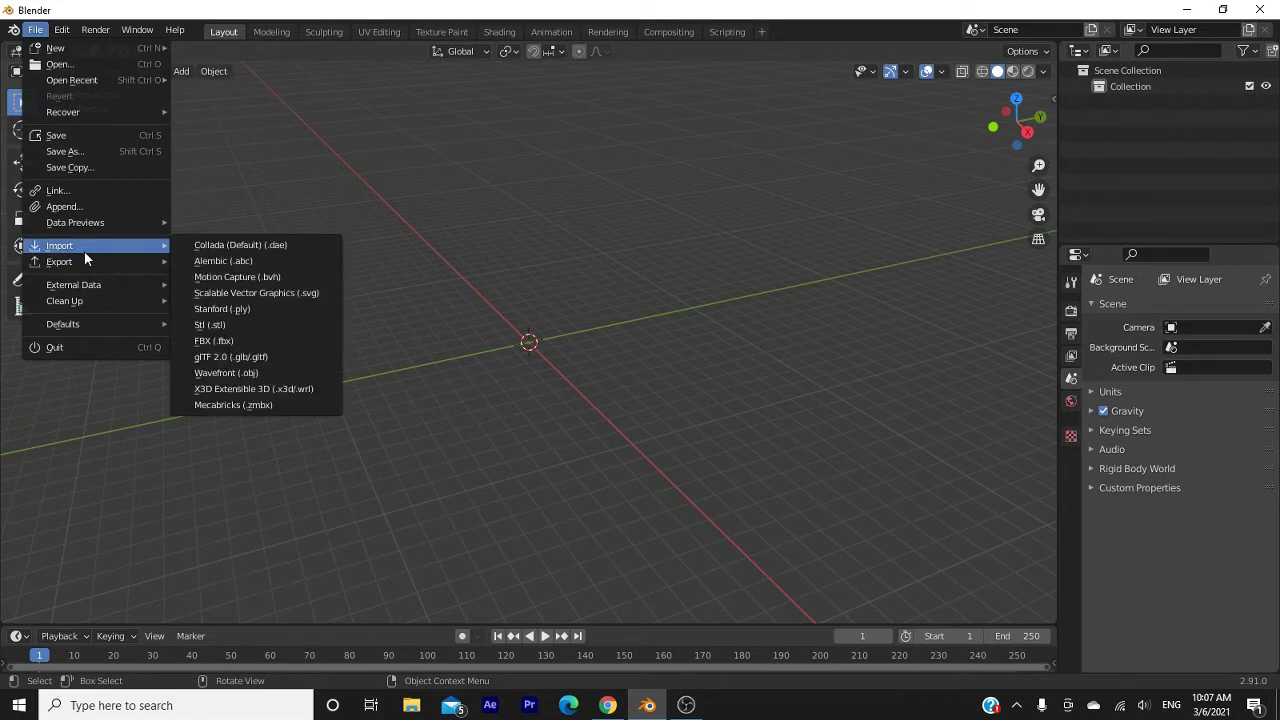
pyautogui.click(248, 404)
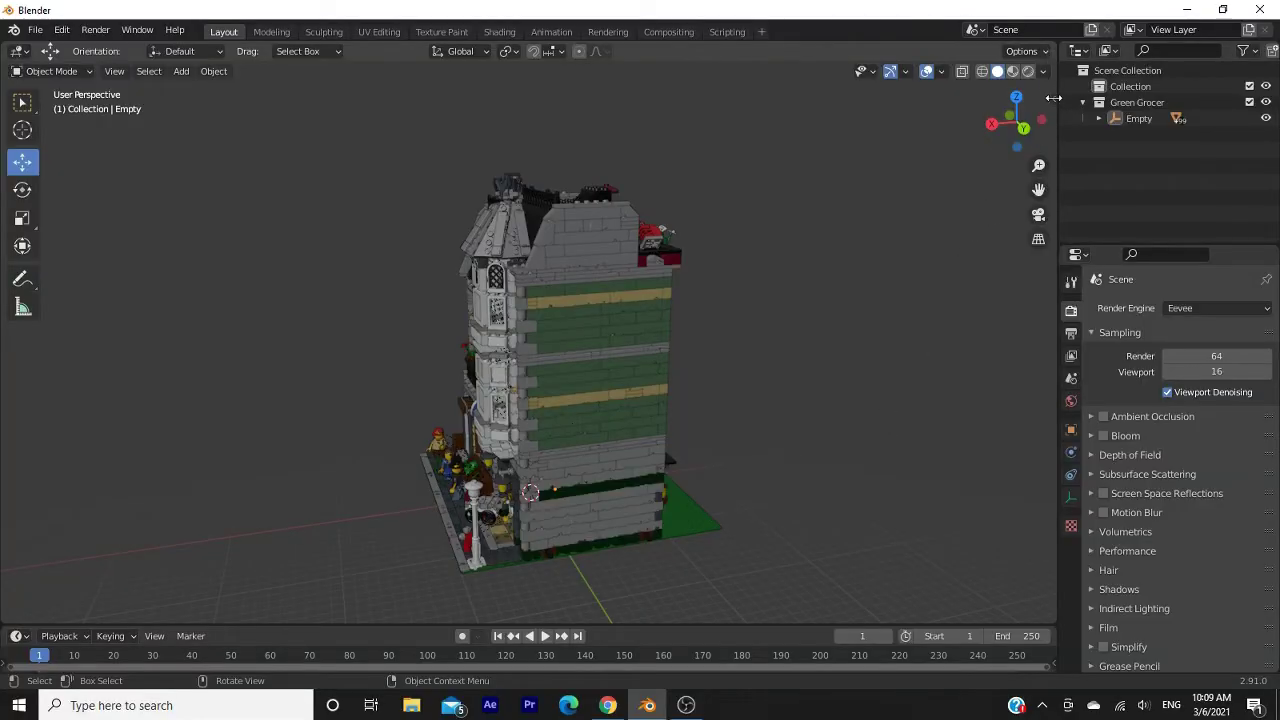
# - Set Clip End in the sidebar's View tab from 1000 m to 10000000 m
pyautogui.moveTo(1054, 97); pyautogui.dragTo(1043, 111)
pyautogui.click(1047, 172)
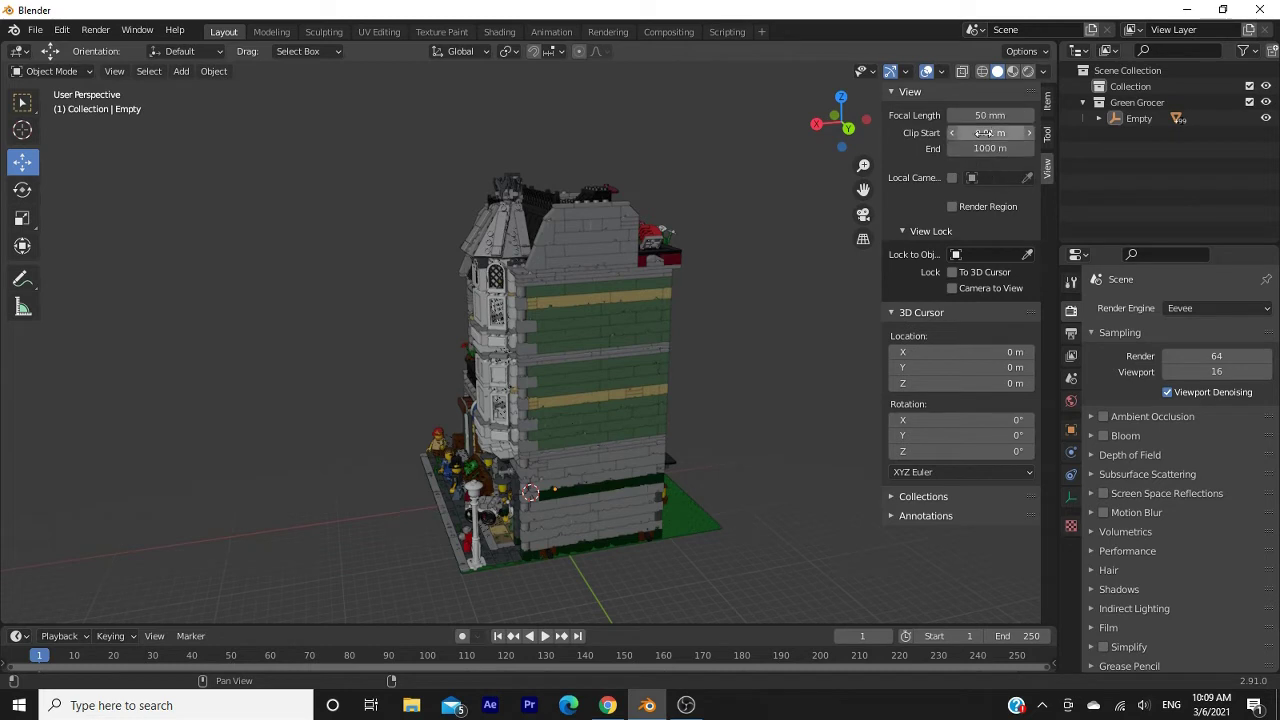
pyautogui.click(980, 148)
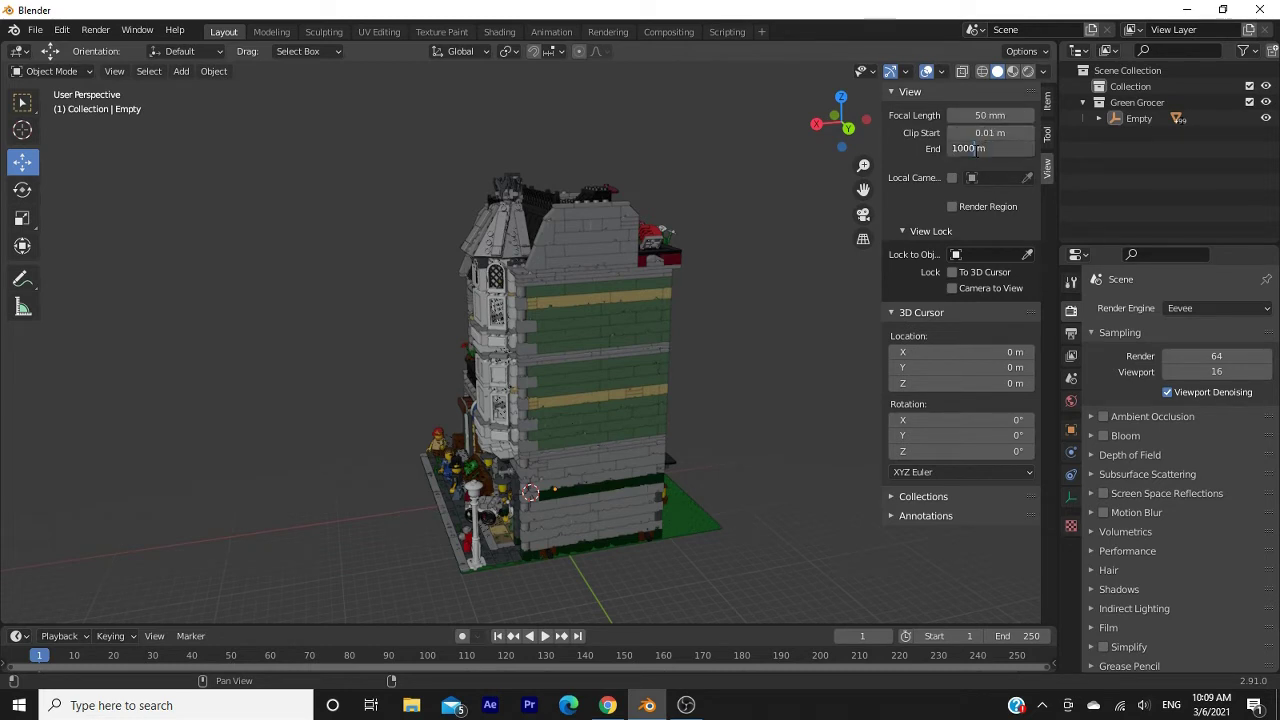
pyautogui.write('0000')
pyautogui.press('Return')
pyautogui.scroll(-2, 733, 221)
pyautogui.scroll(2, 733, 226)
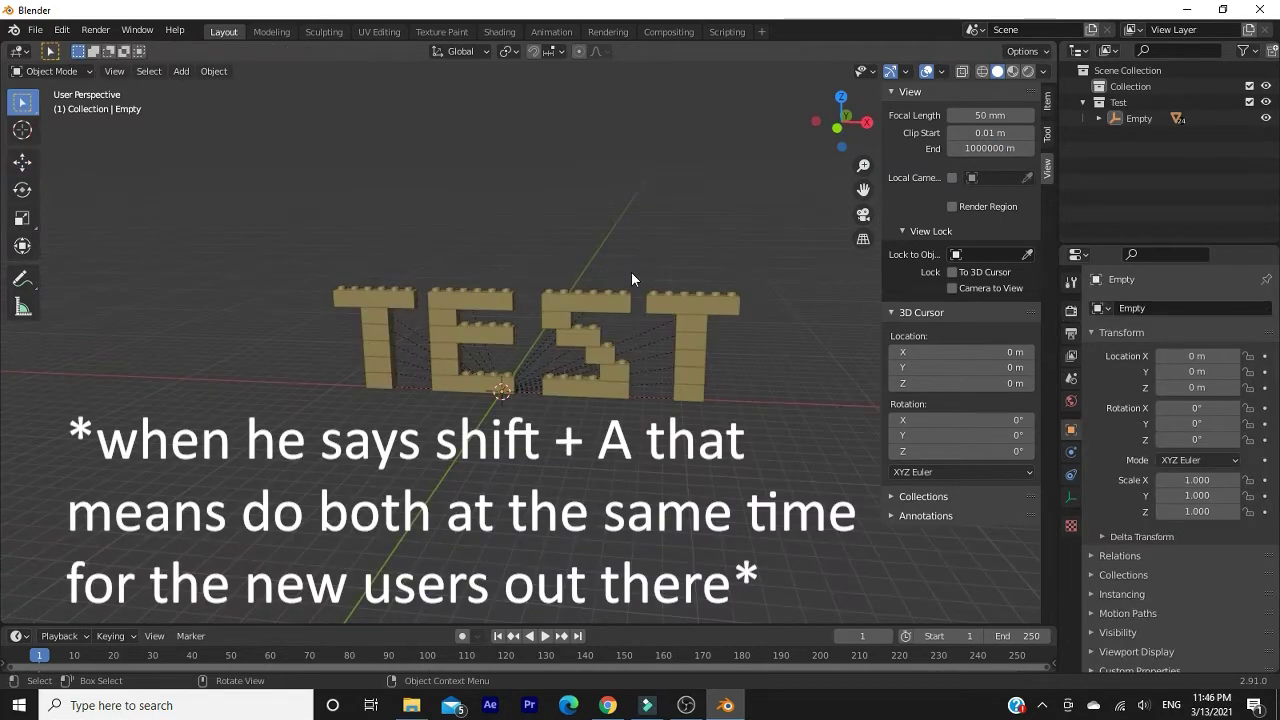
# - Add a camera with Shift+A and switch to its view with Numpad 0
pyautogui.hotkey('shift', 'a')
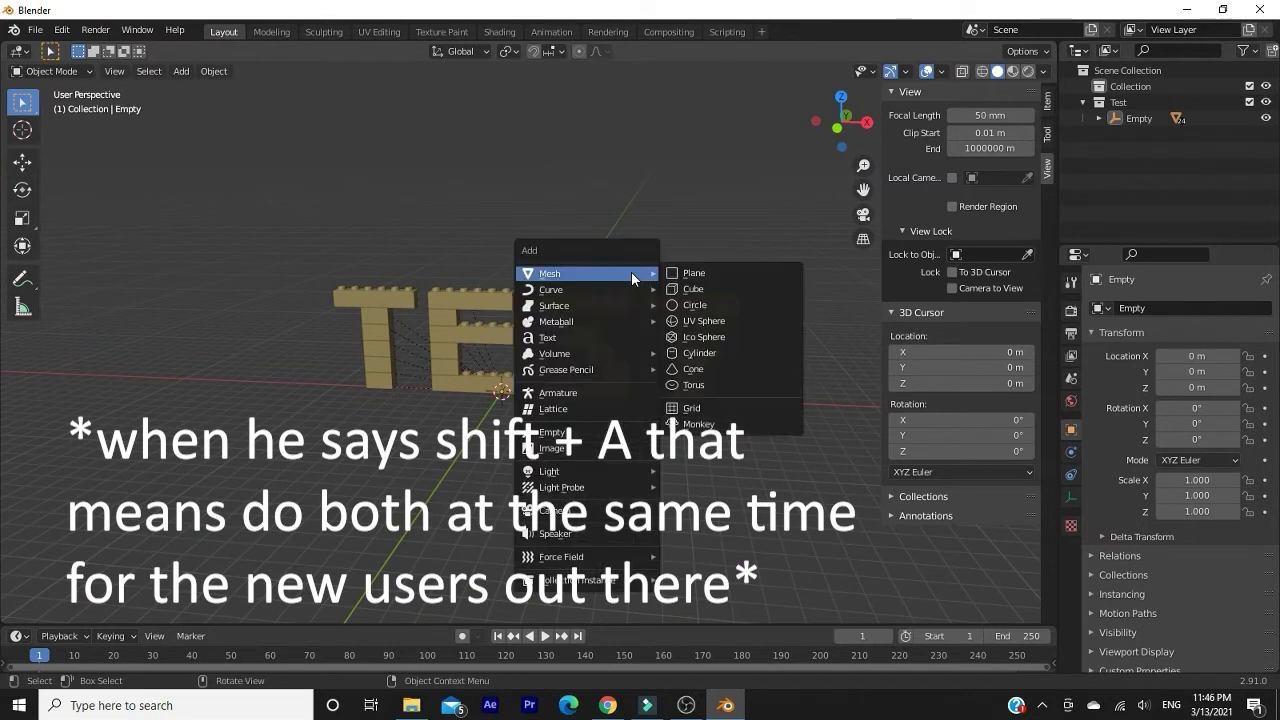
pyautogui.click(597, 512)
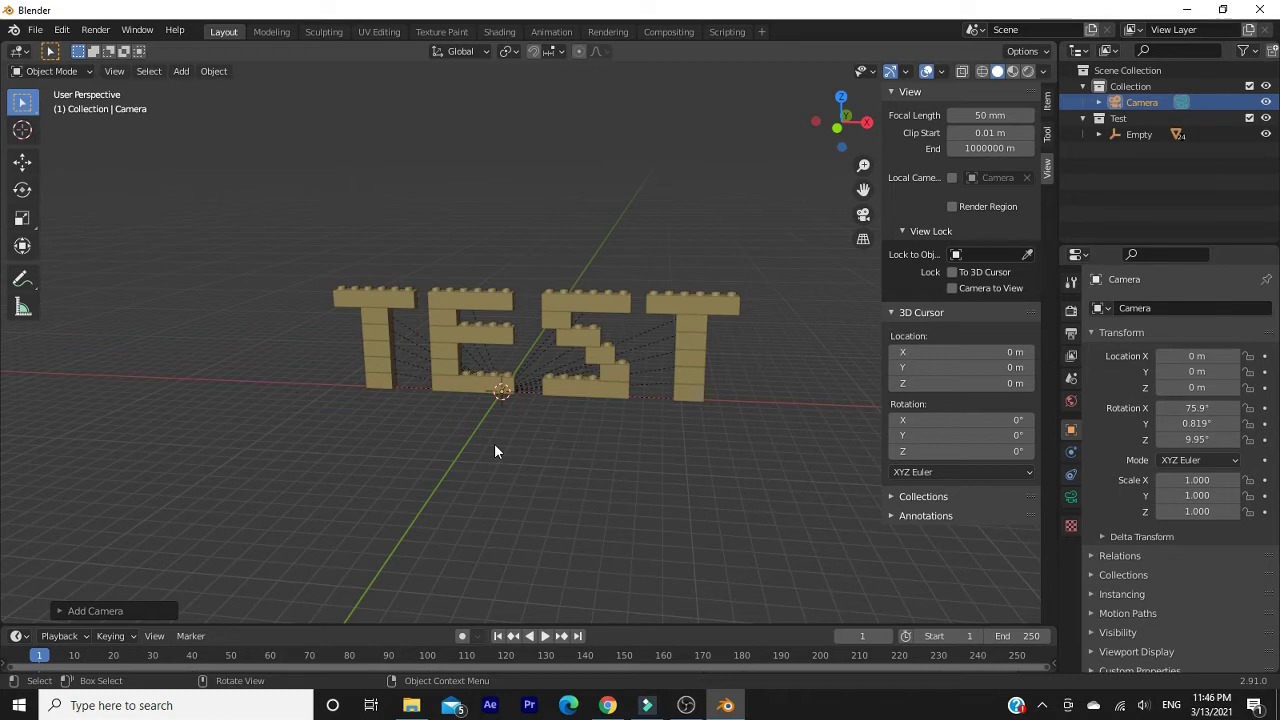
pyautogui.press('KP_0')
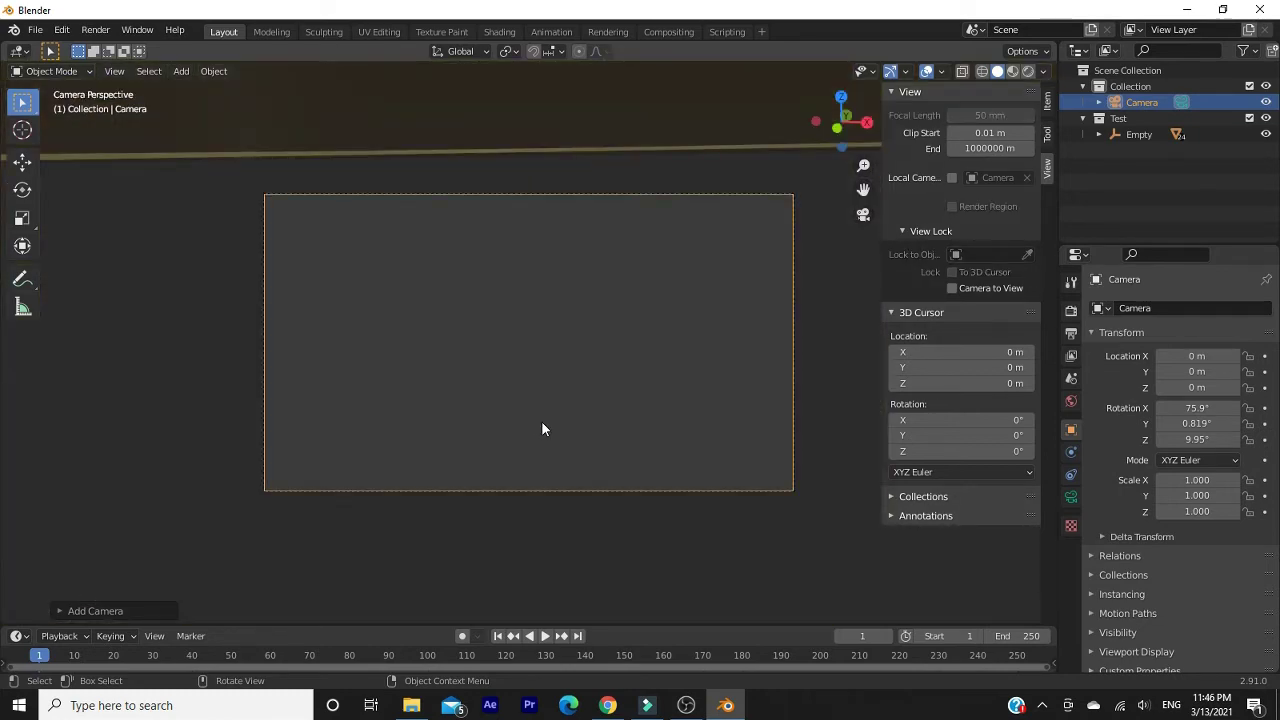
# - With Camera to View on, pull back and pan to centre TEST, then turn it off
pyautogui.click(953, 288)
pyautogui.scroll(-5, 730, 314)
pyautogui.scroll(-10, 726, 315)
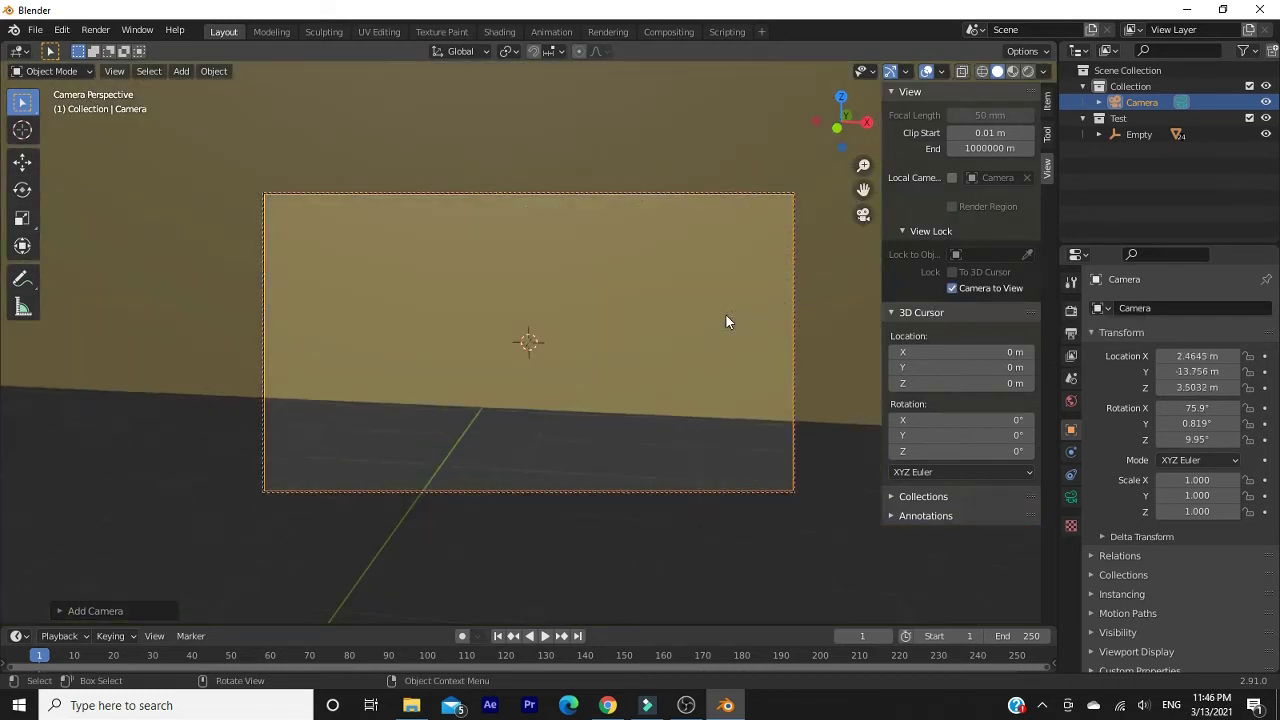
pyautogui.moveTo(682, 311); pyautogui.dragTo(688, 279, button='middle')
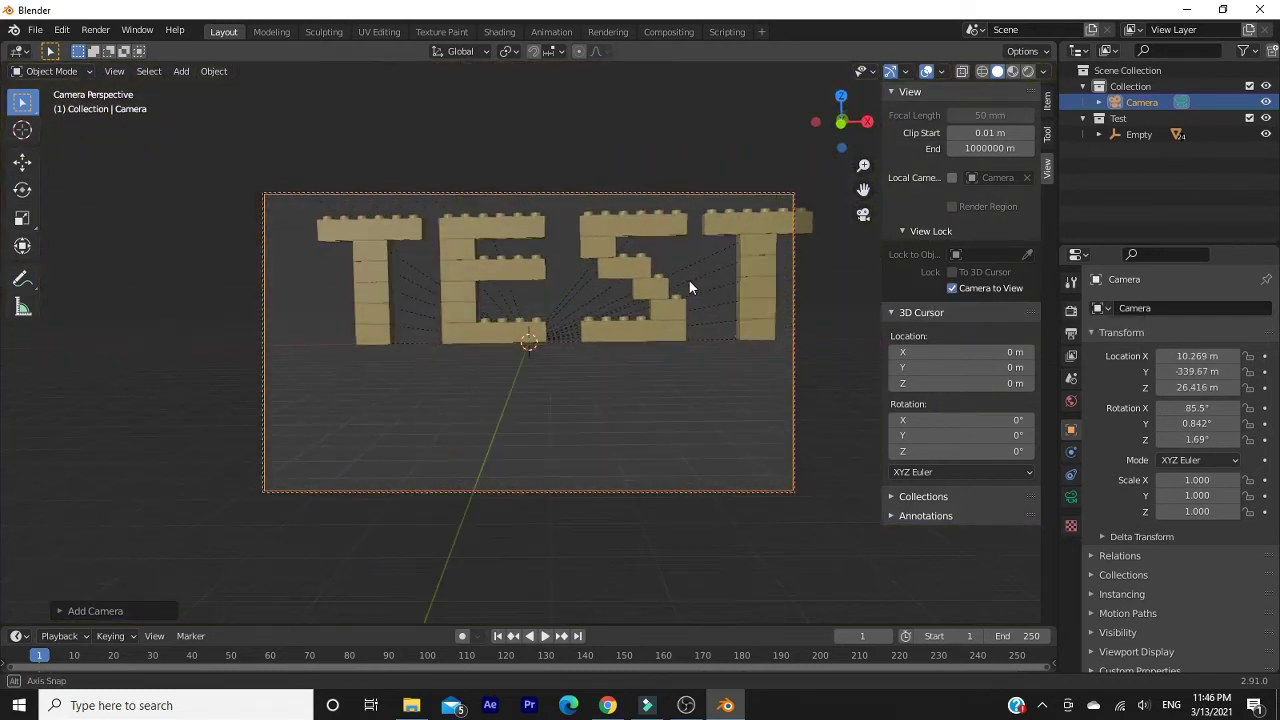
pyautogui.scroll(-3, 688, 279)
pyautogui.moveTo(680, 220); pyautogui.dragTo(667, 229, button='middle')
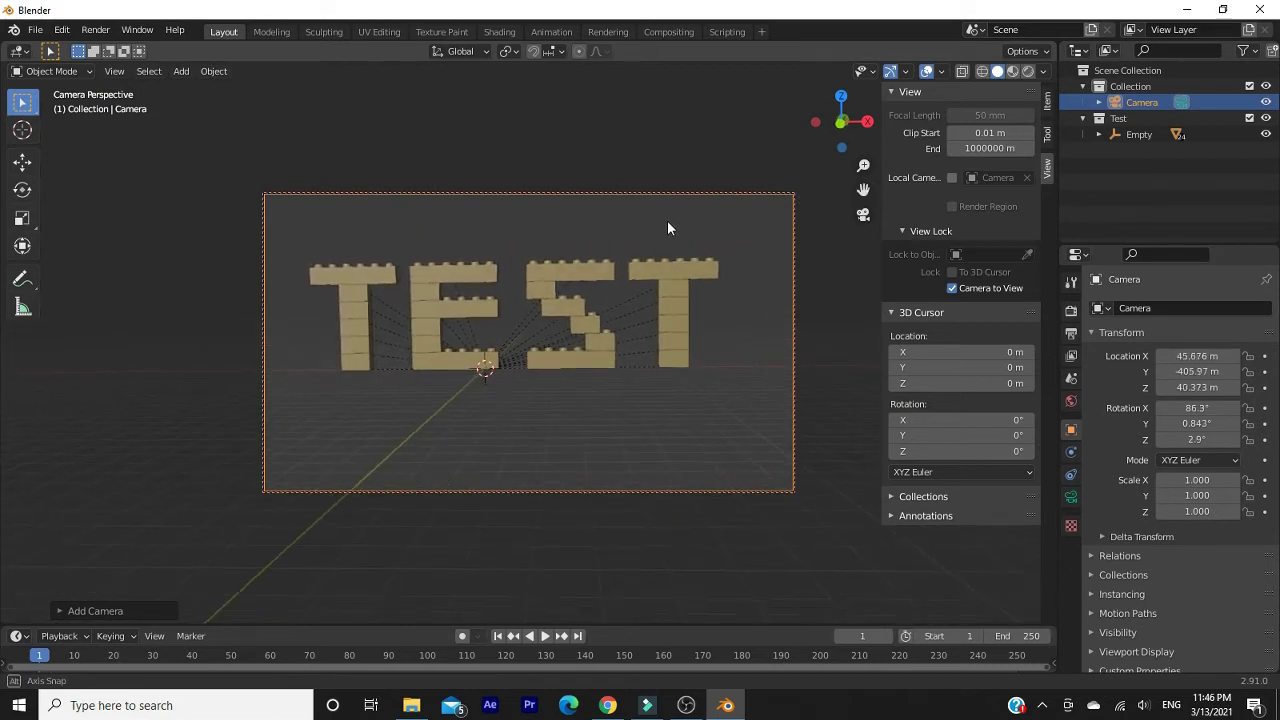
pyautogui.moveTo(863, 189); pyautogui.dragTo(950, 272)
pyautogui.click(951, 287)
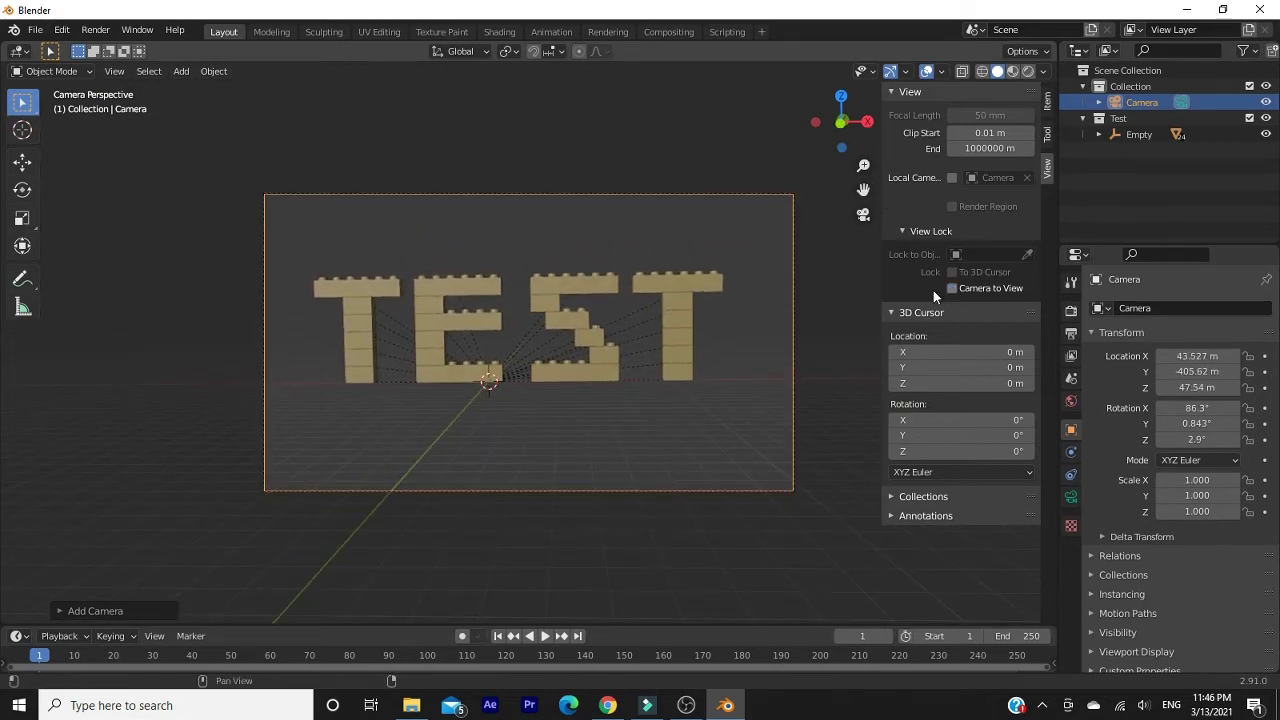
pyautogui.moveTo(708, 316); pyautogui.dragTo(420, 367, button='middle')
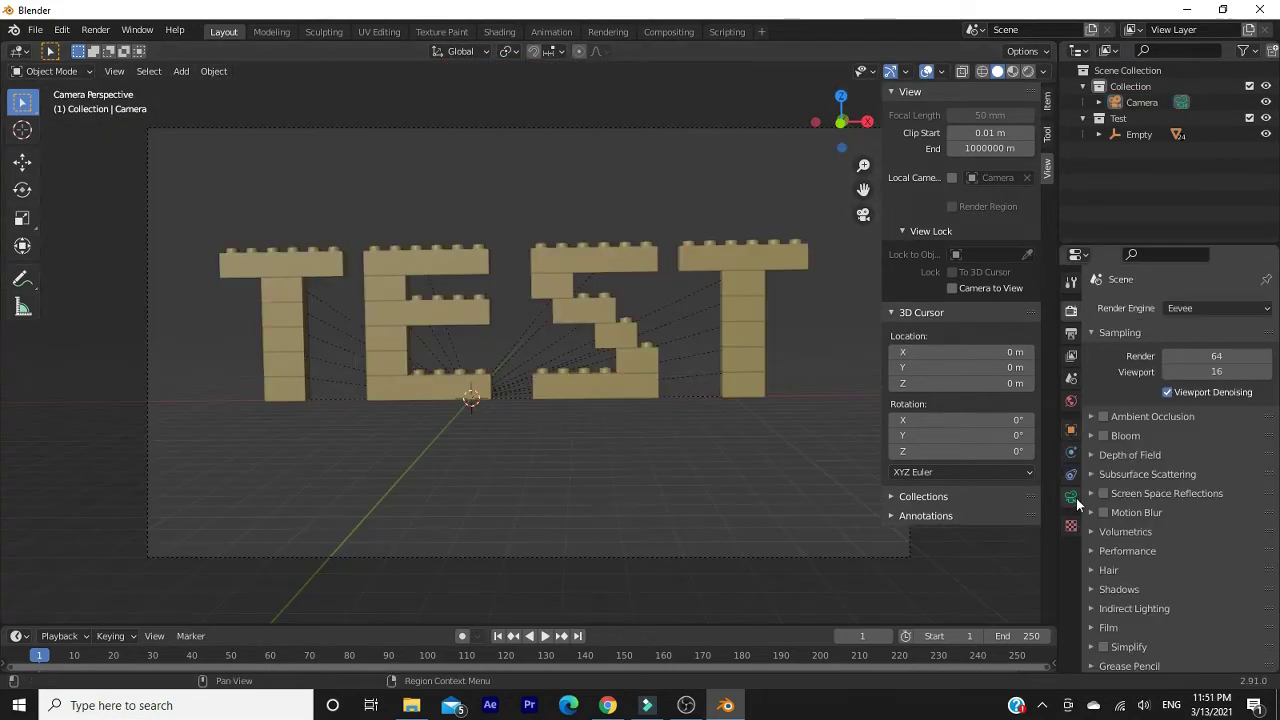
# - Set the camera's Clip End to 1000 m and check the framing through the camera view
pyautogui.click(1071, 497)
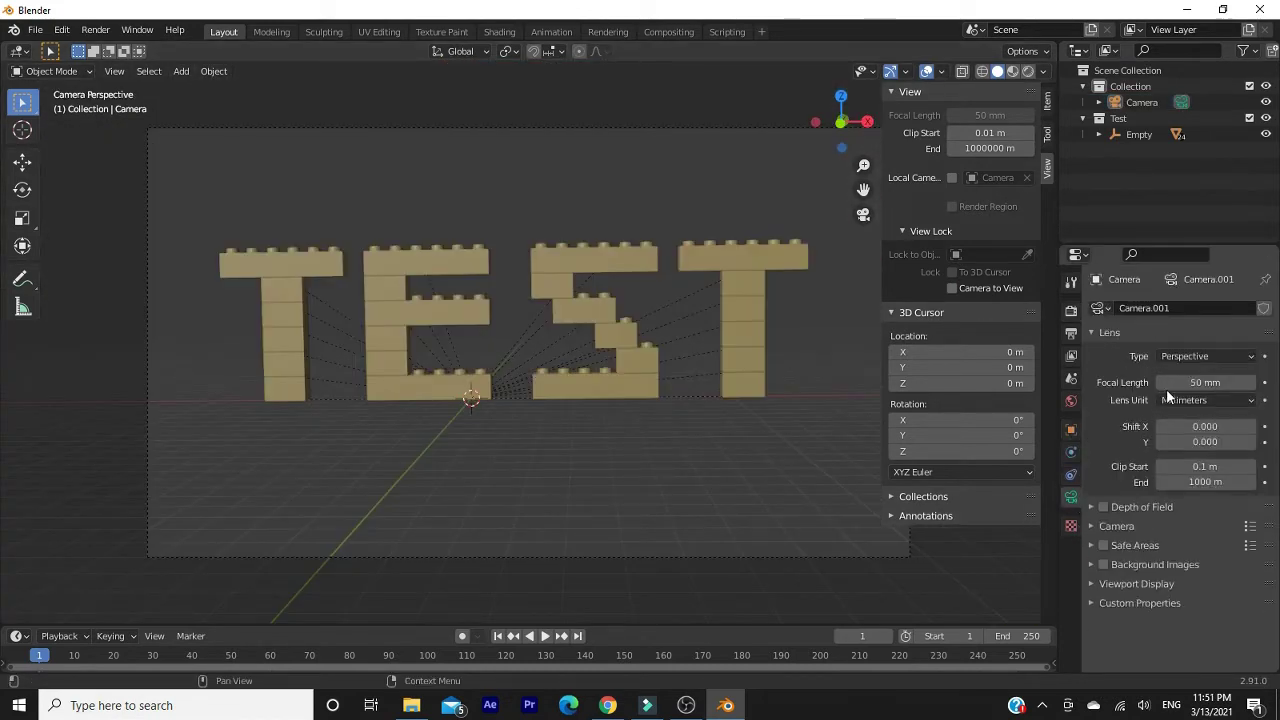
pyautogui.click(1207, 482)
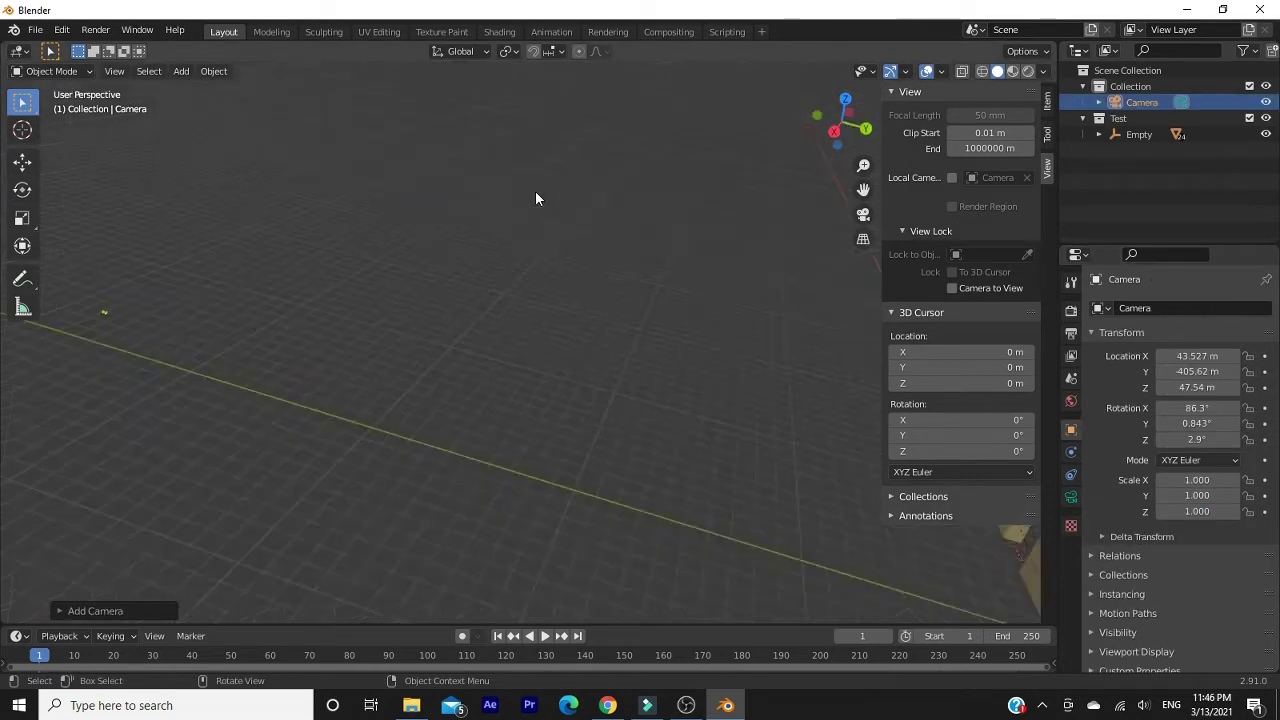
pyautogui.press('KP_0')
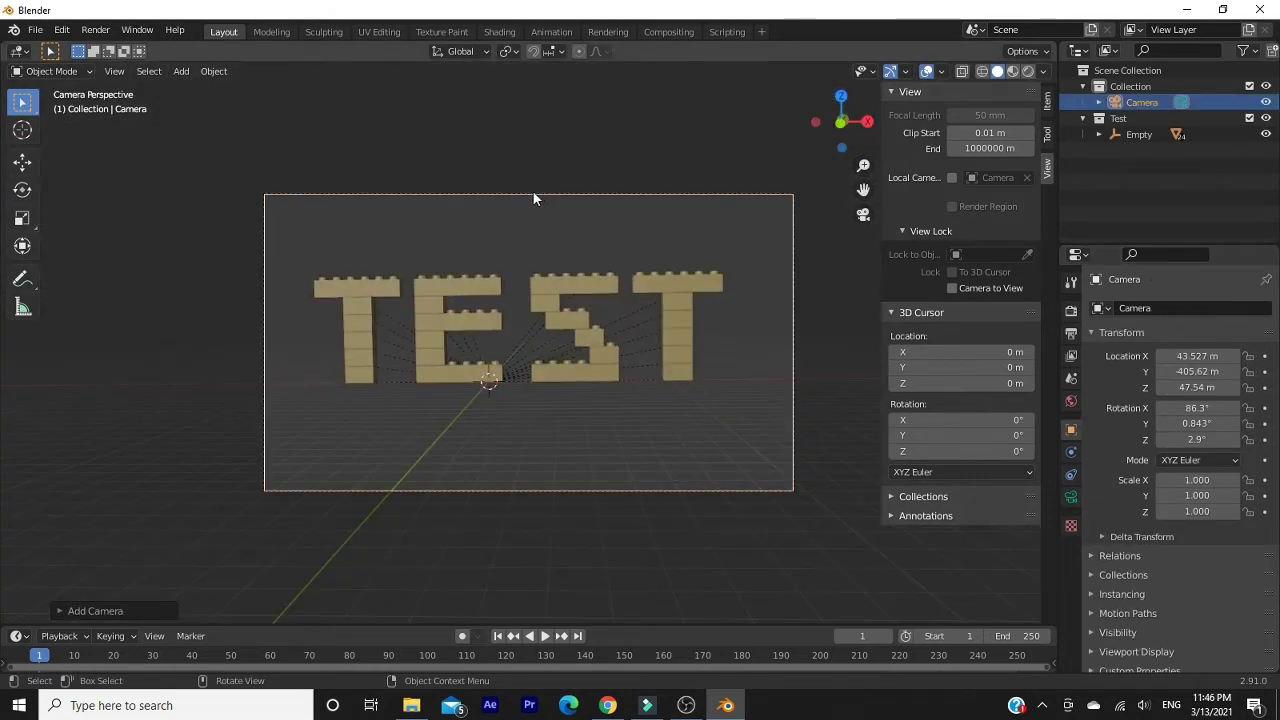
pyautogui.press('Home')
pyautogui.scroll(-2, 797, 208)
pyautogui.moveTo(777, 223); pyautogui.dragTo(733, 246, button='middle')
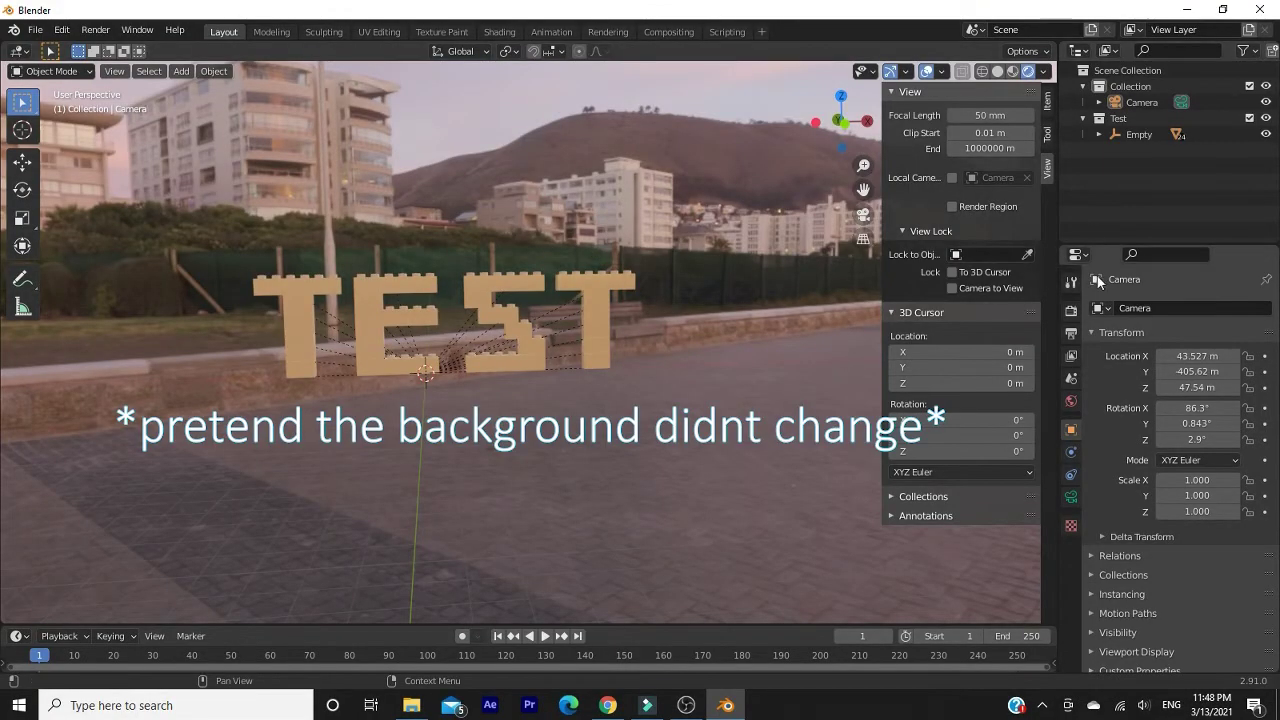
# - Set the Render Engine to Cycles and expand the Denoising options
pyautogui.click(1071, 312)
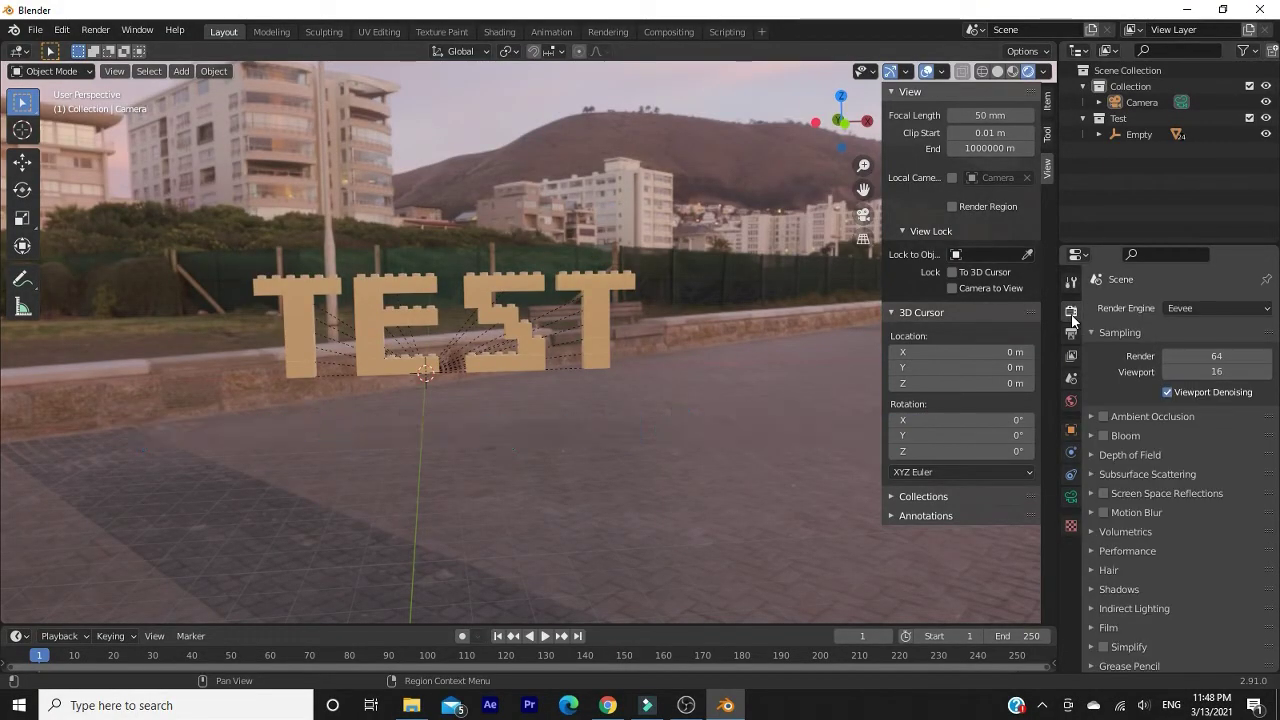
pyautogui.click(1180, 309)
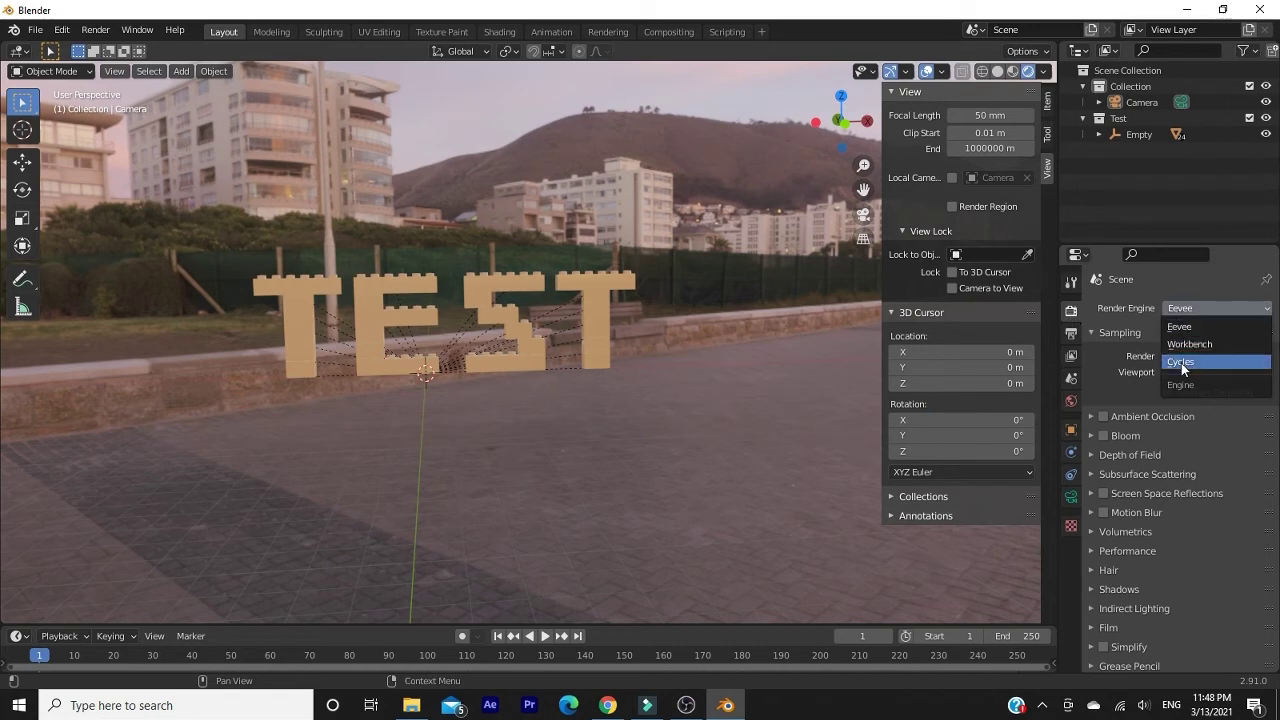
pyautogui.click(1181, 362)
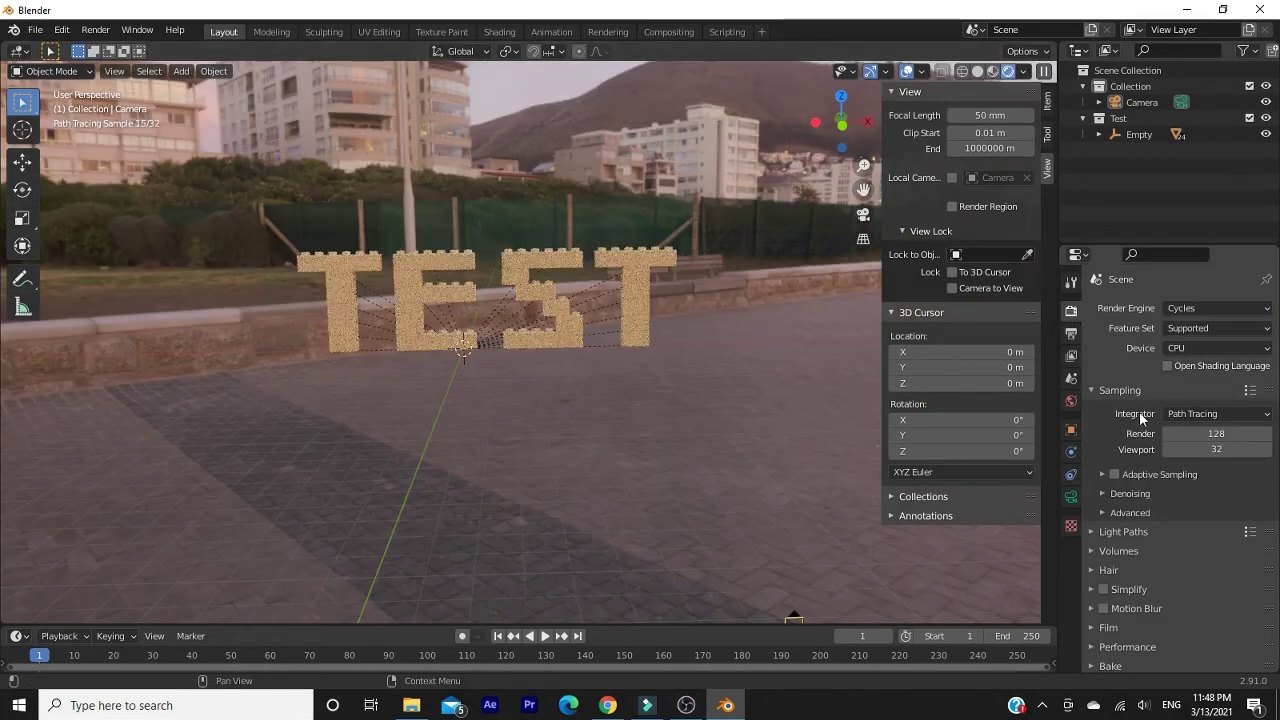
pyautogui.click(1110, 493)
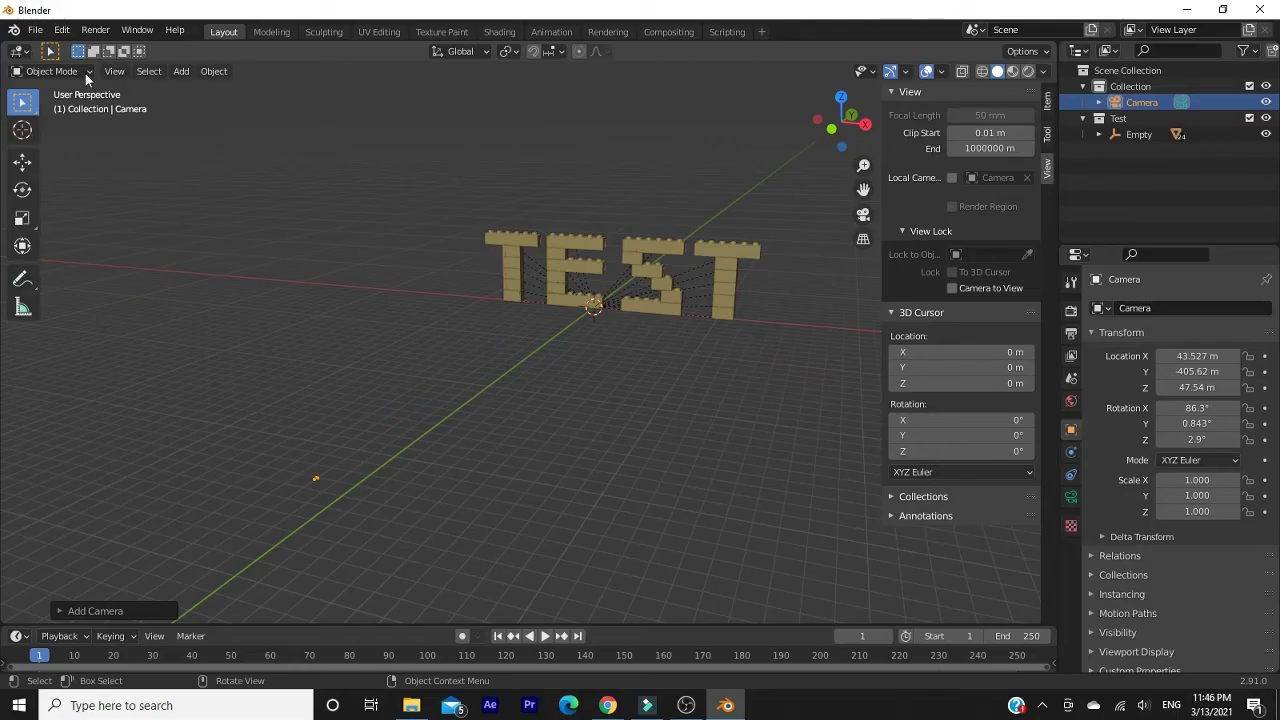
# - Turn this area into the Shader Editor showing the World nodes
pyautogui.click(18, 51)
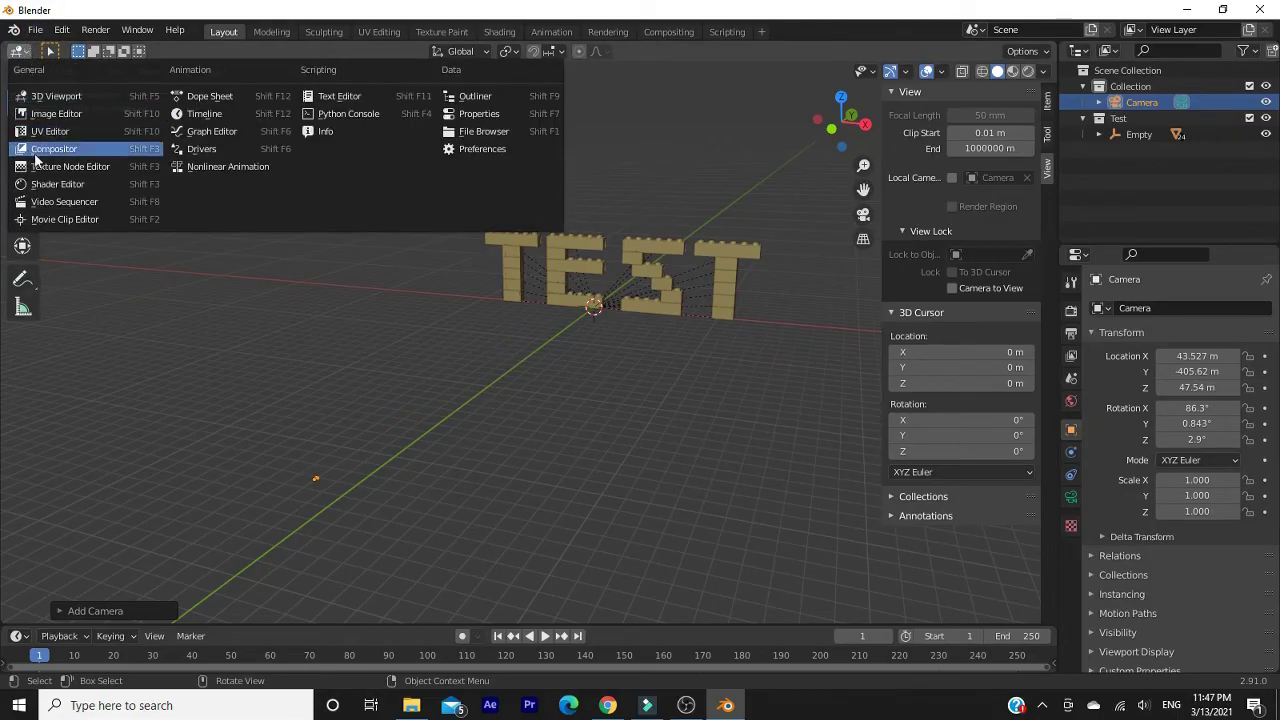
pyautogui.click(50, 184)
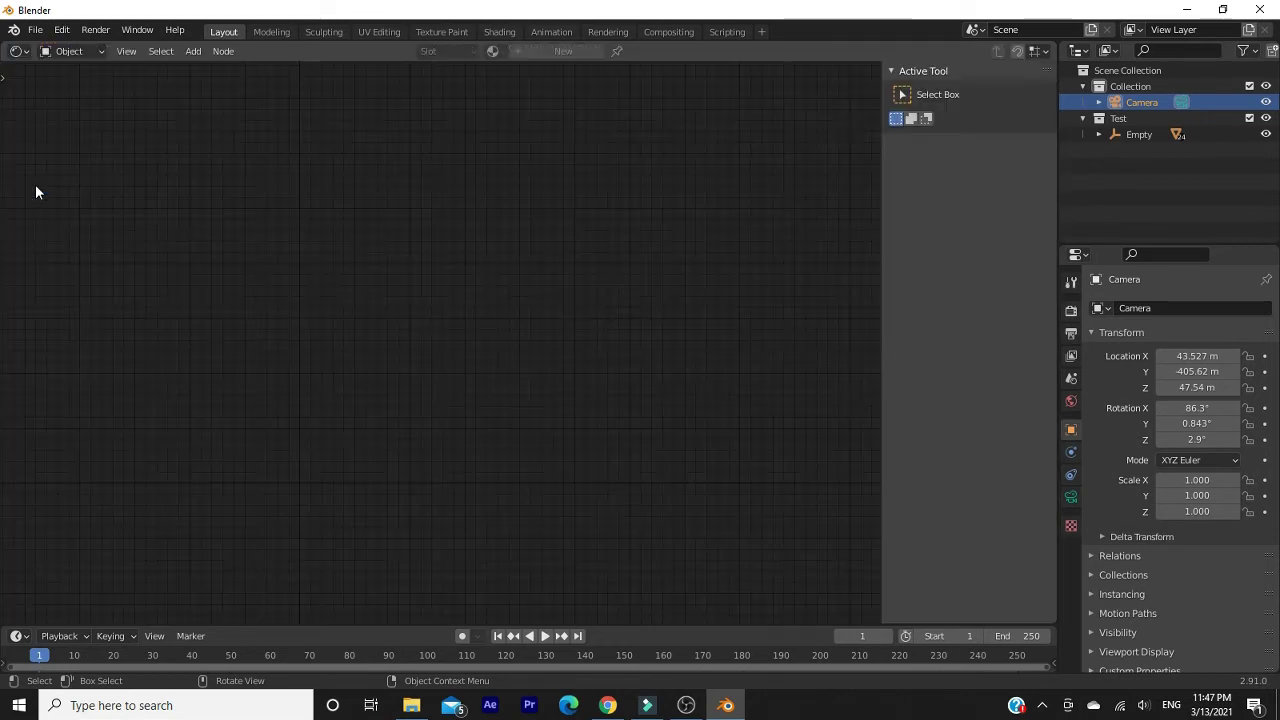
pyautogui.click(60, 51)
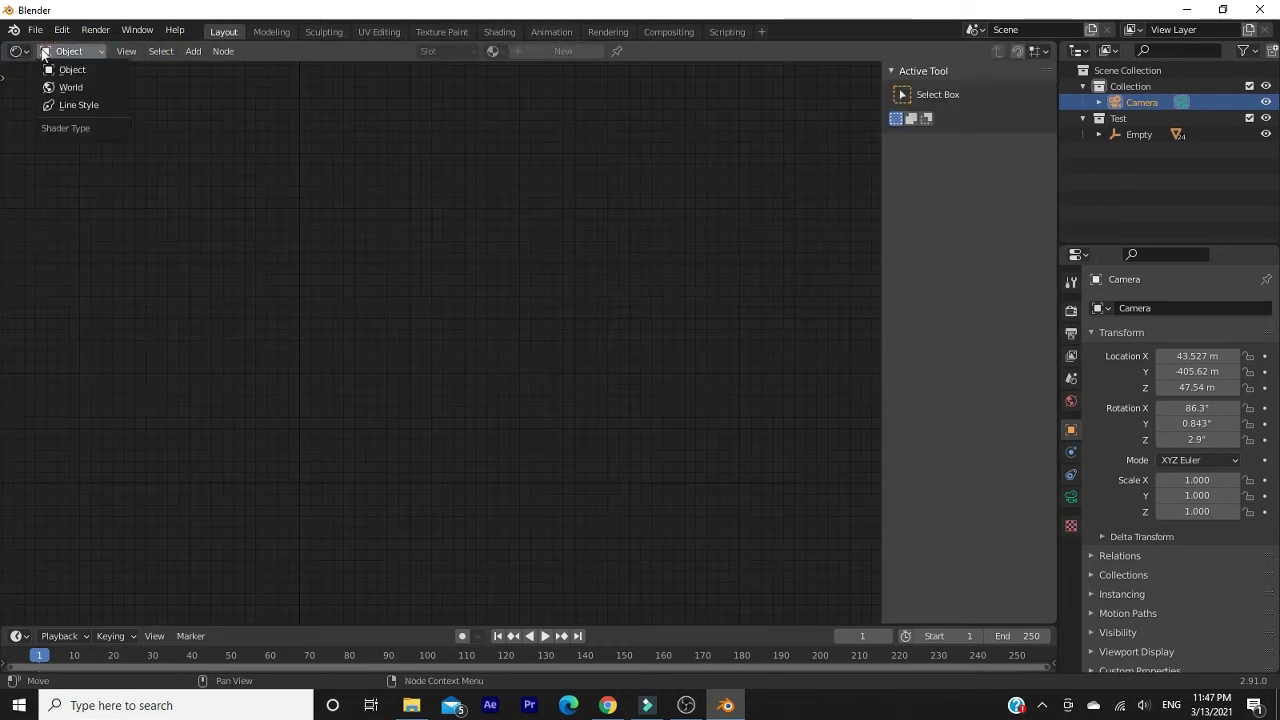
pyautogui.click(48, 86)
# - Add an Environment Texture loaded with the_sky_is_on_fire_4k.hdr and link its Color to Background
pyautogui.hotkey('shift', 'a')
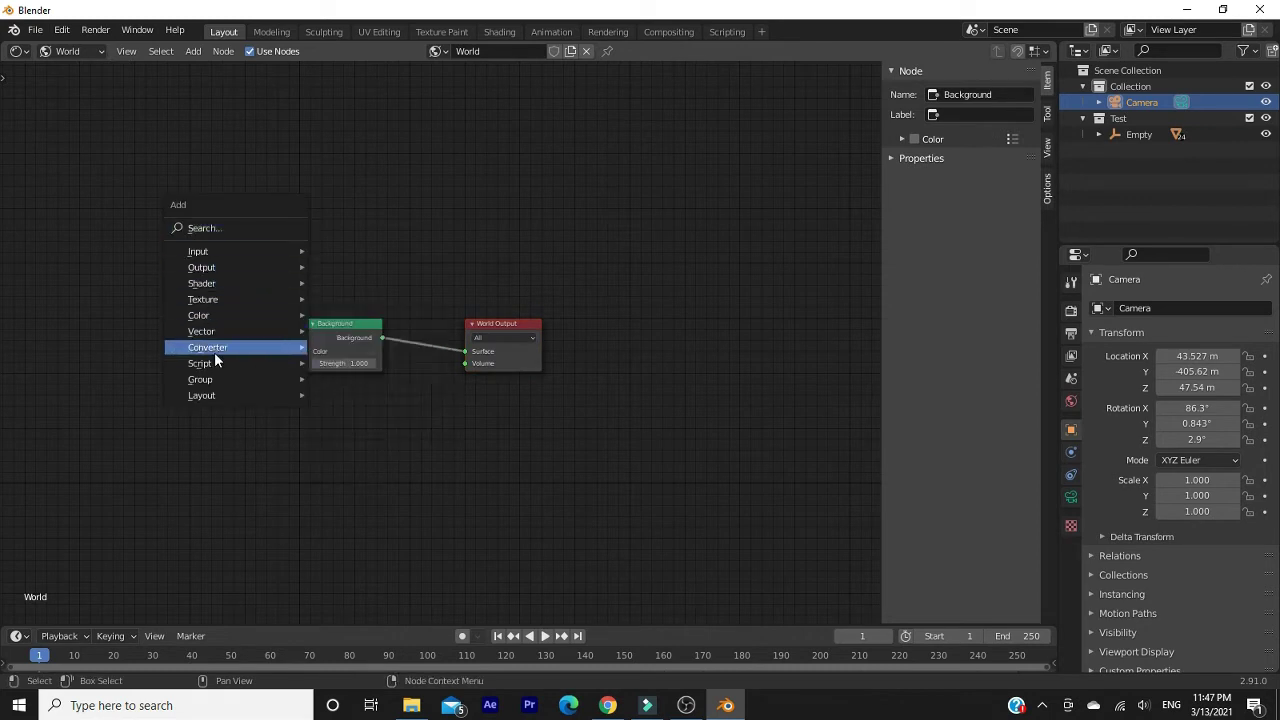
pyautogui.moveTo(208, 301)
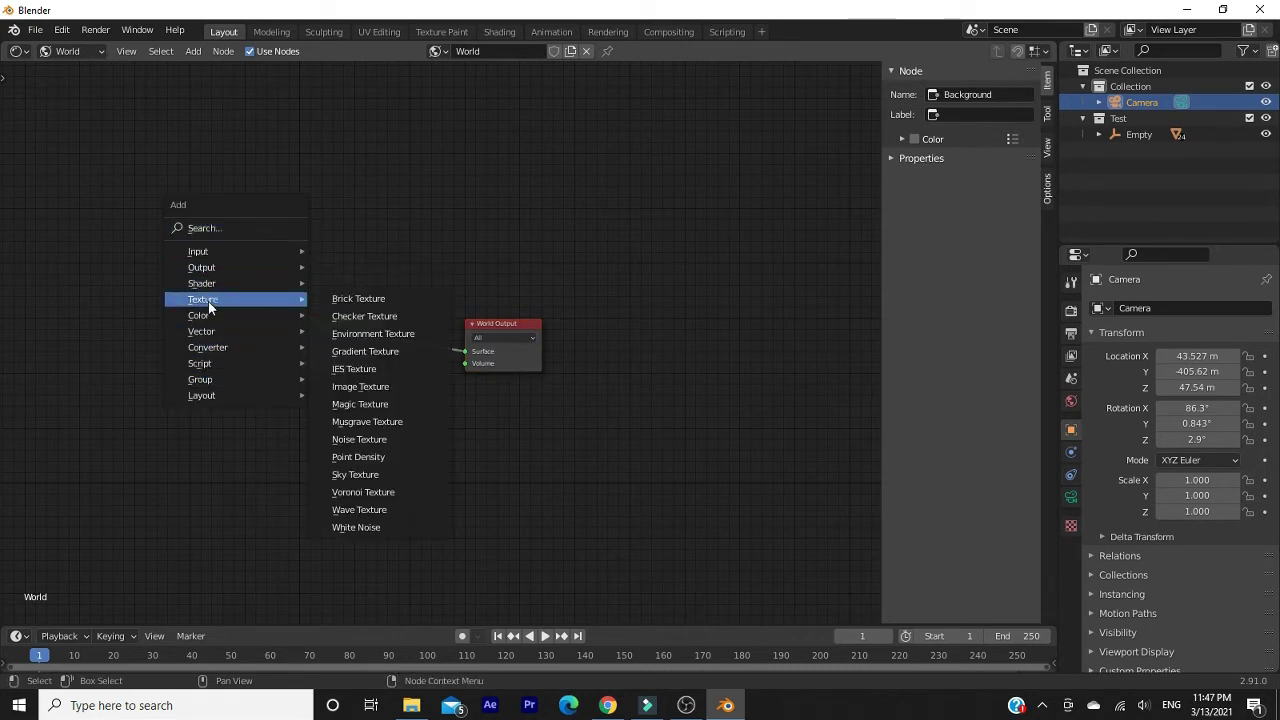
pyautogui.click(370, 334)
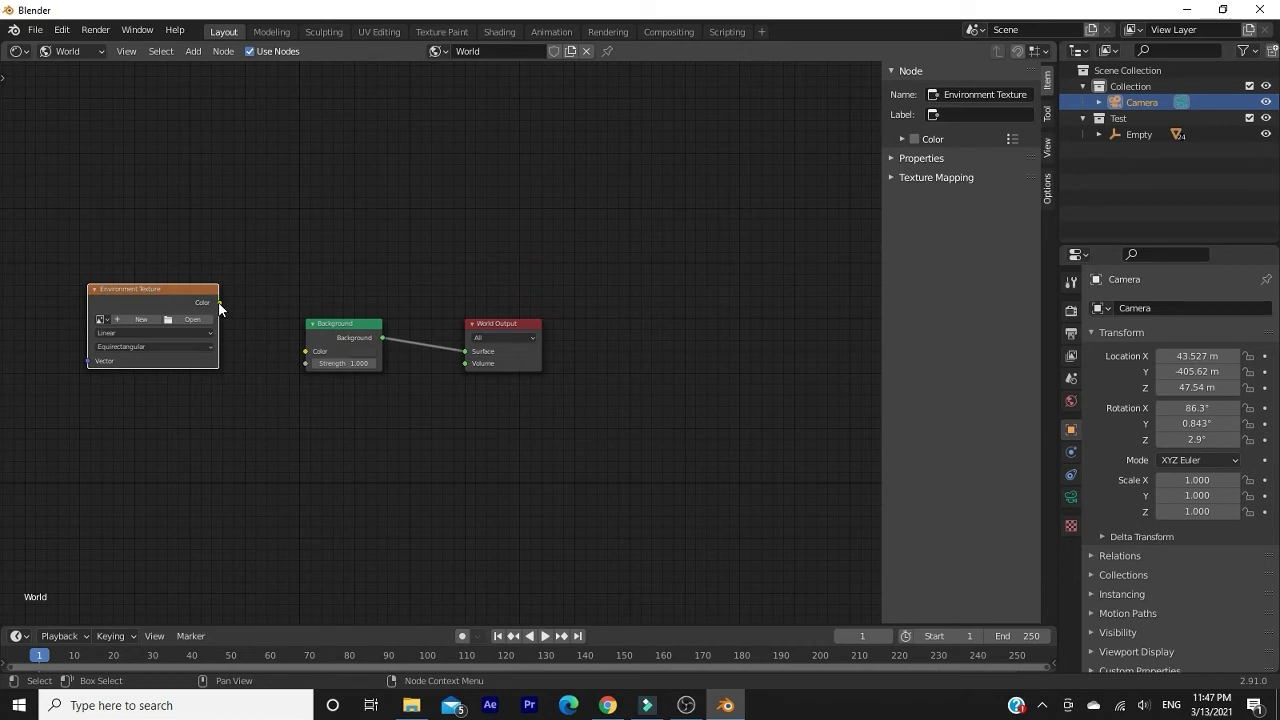
pyautogui.moveTo(225, 313); pyautogui.dragTo(302, 353)
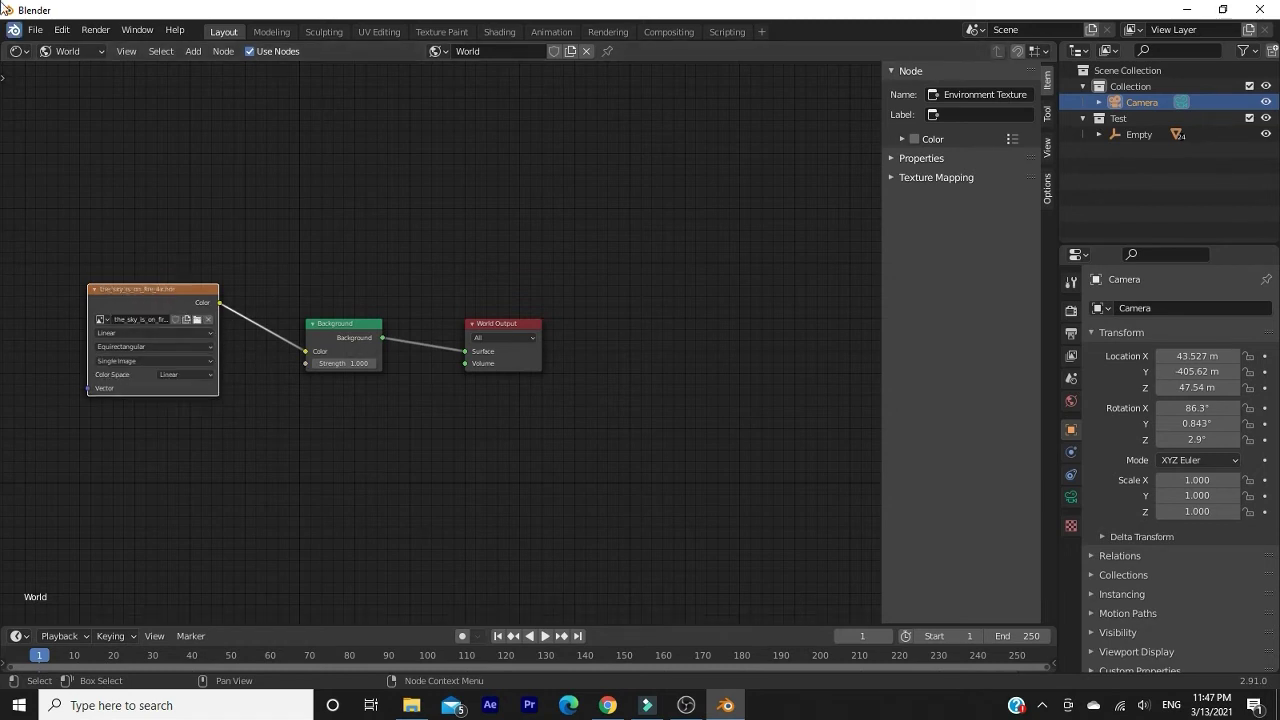
pyautogui.click(18, 51)
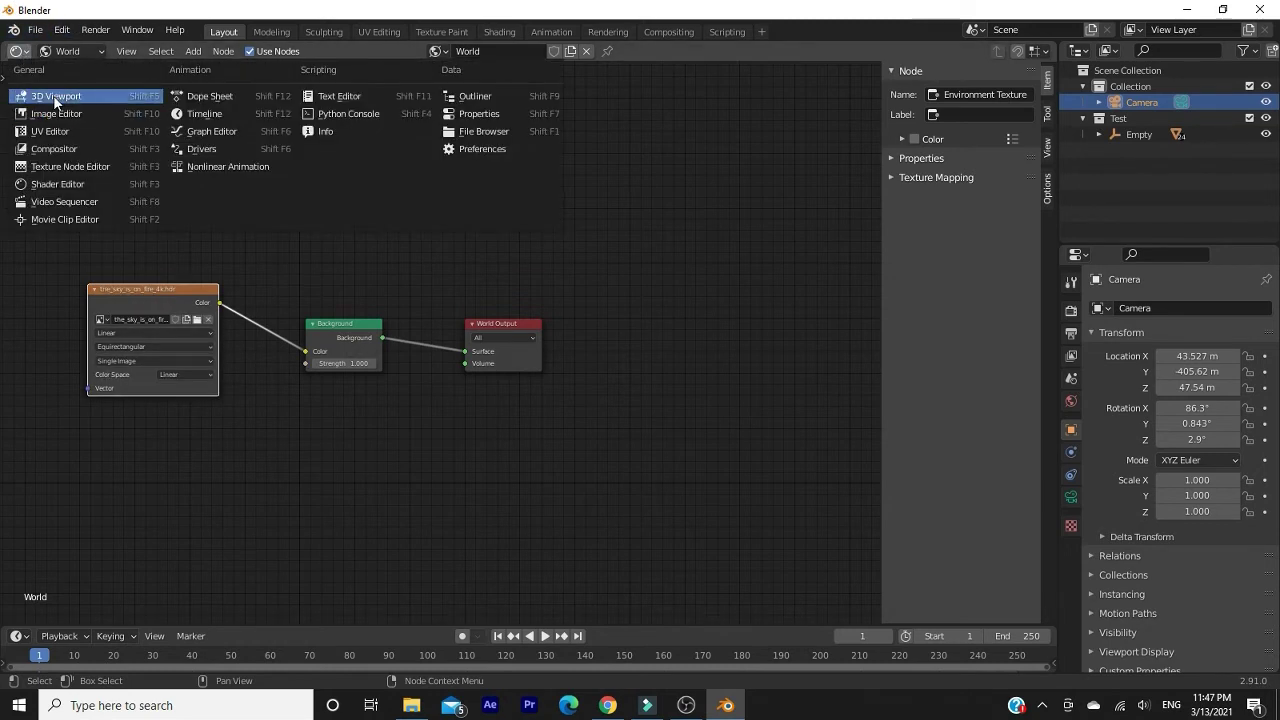
# - Back in the 3D Viewport, preview TEST from the front in Rendered shading, then render with F12
pyautogui.click(56, 96)
pyautogui.moveTo(523, 352); pyautogui.dragTo(640, 337, button='middle')
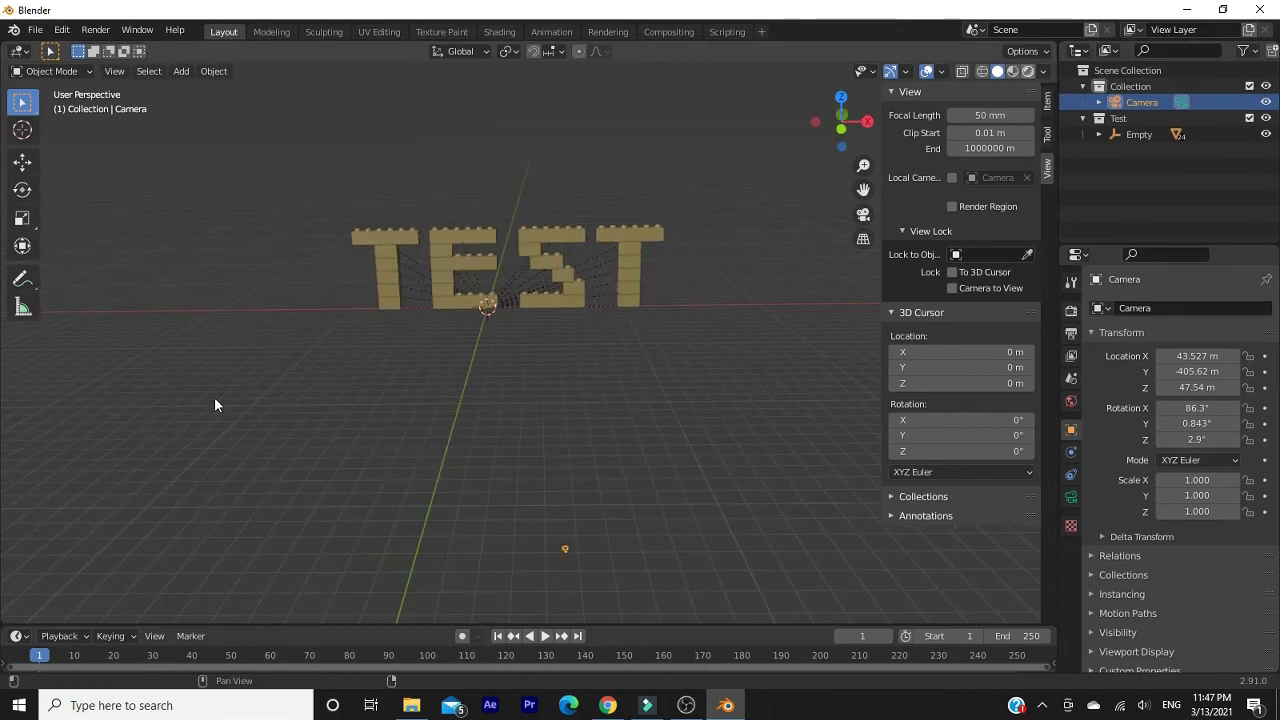
pyautogui.click(1018, 70)
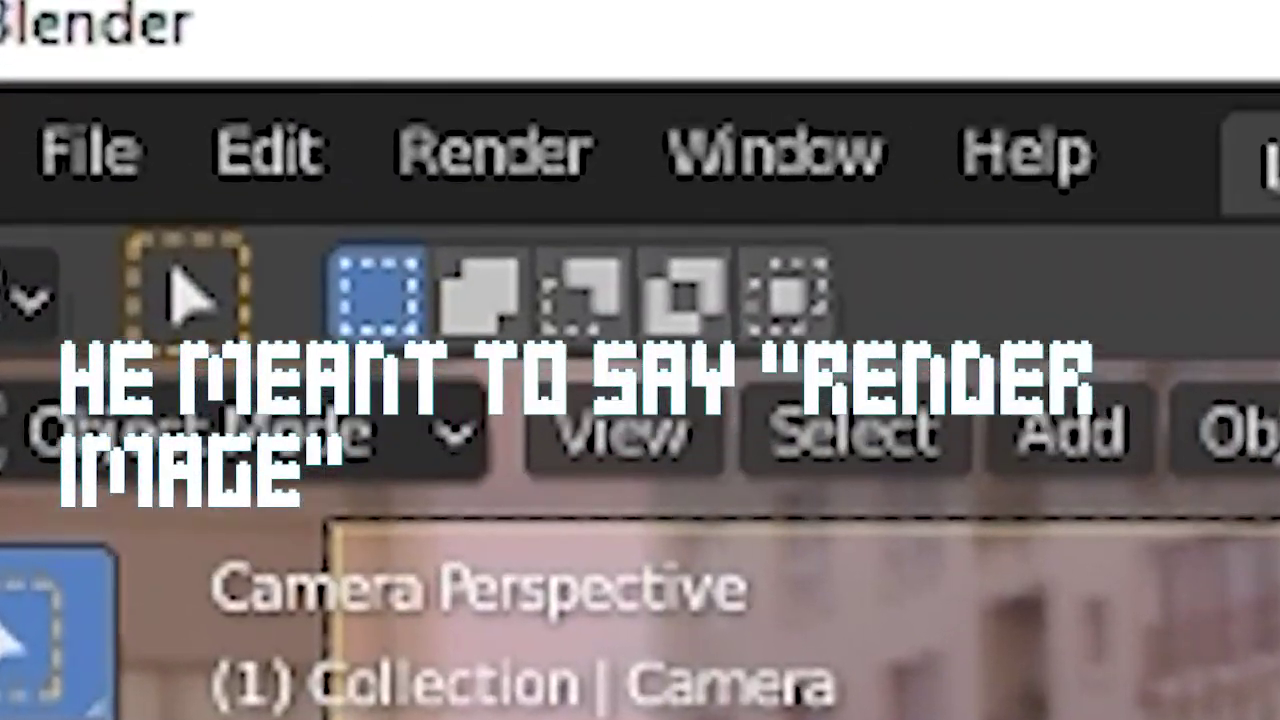
pyautogui.press('F12')
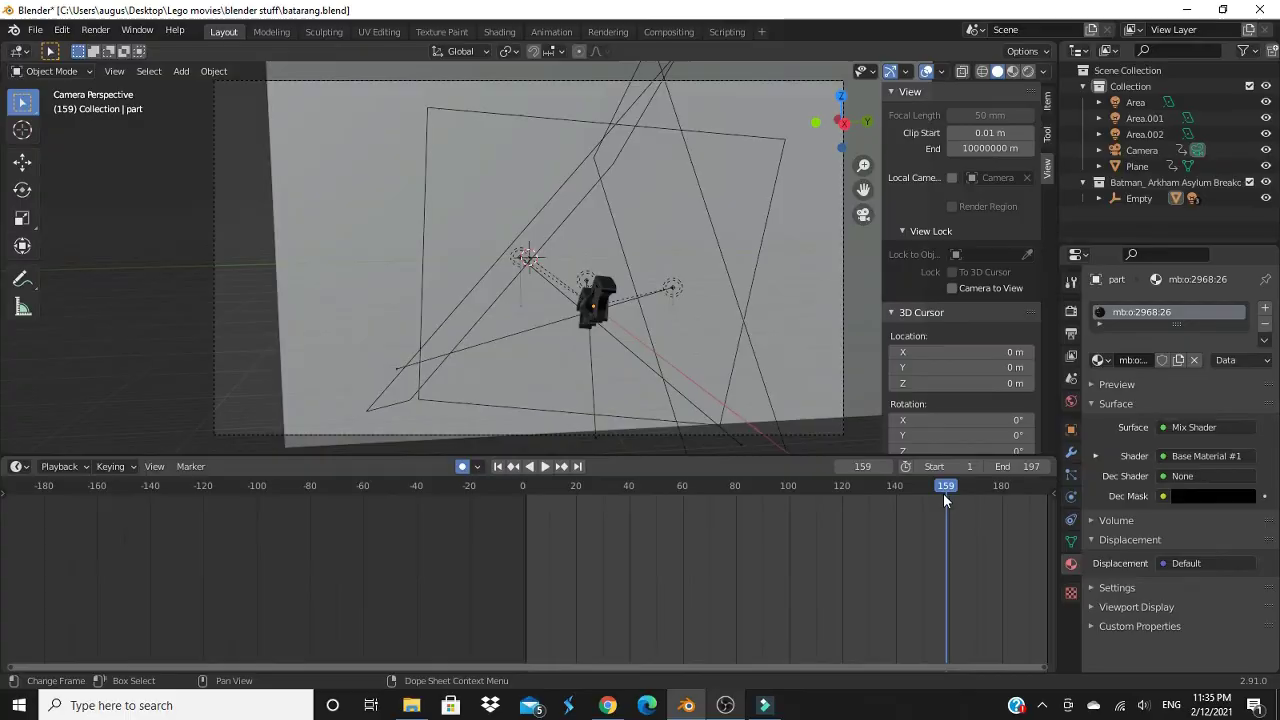
# - Close the render result window and return the viewport to Solid shading
pyautogui.click(720, 487)
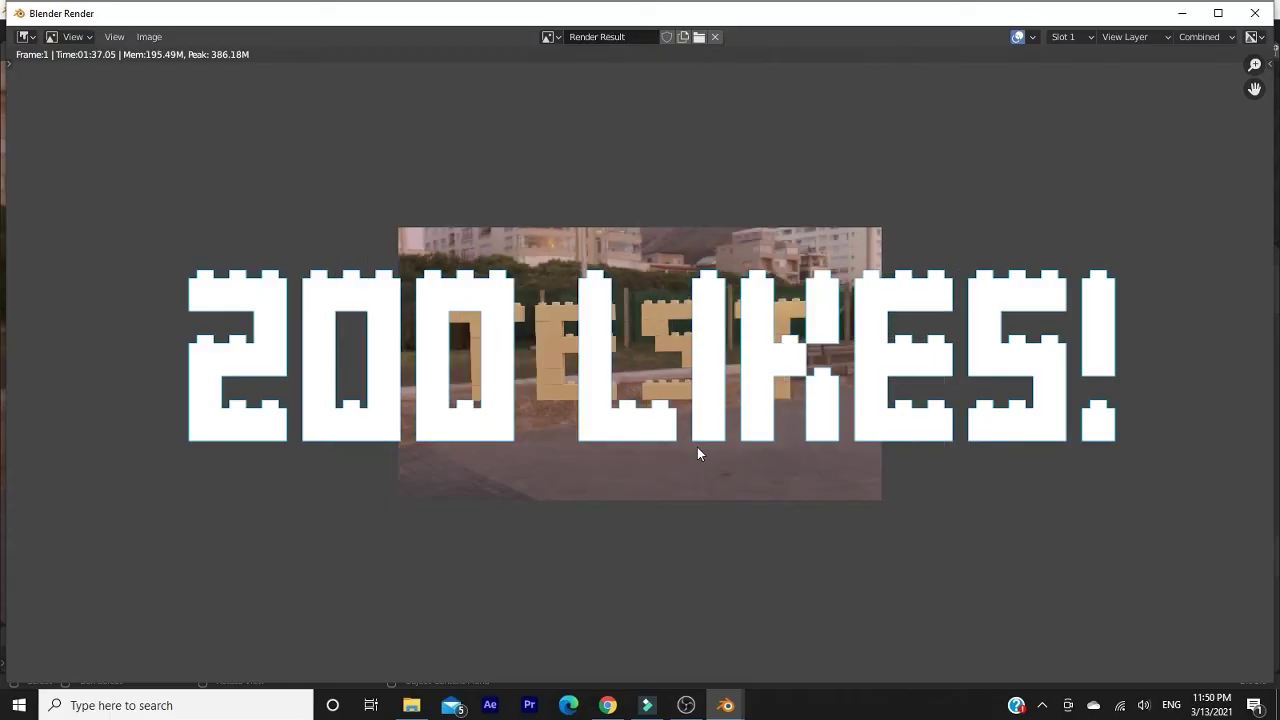
pyautogui.scroll(3, 697, 454)
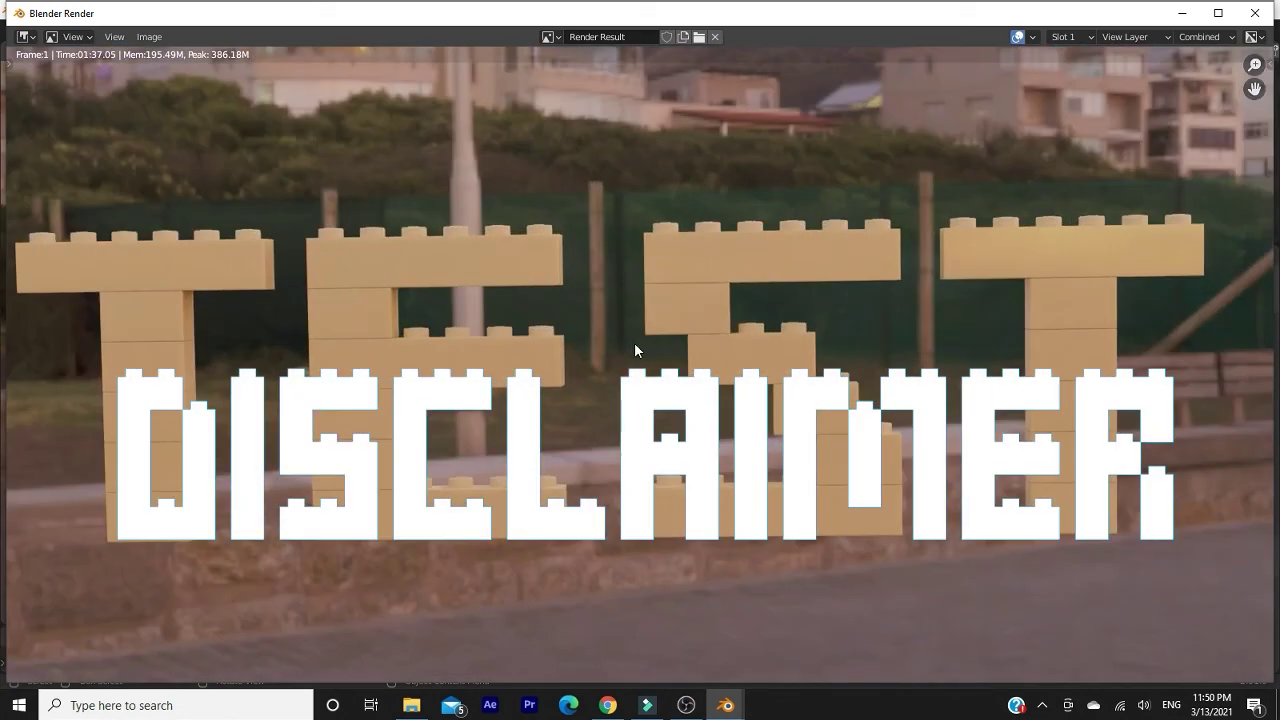
pyautogui.click(1255, 13)
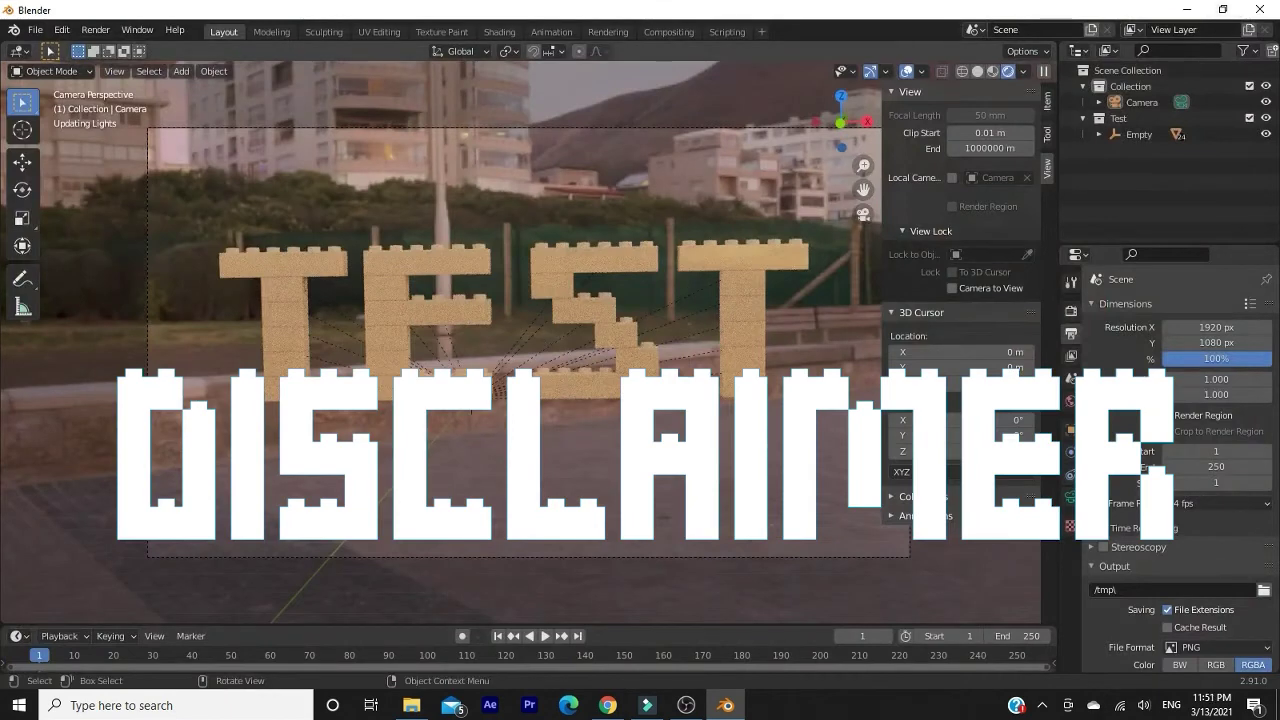
pyautogui.click(980, 70)
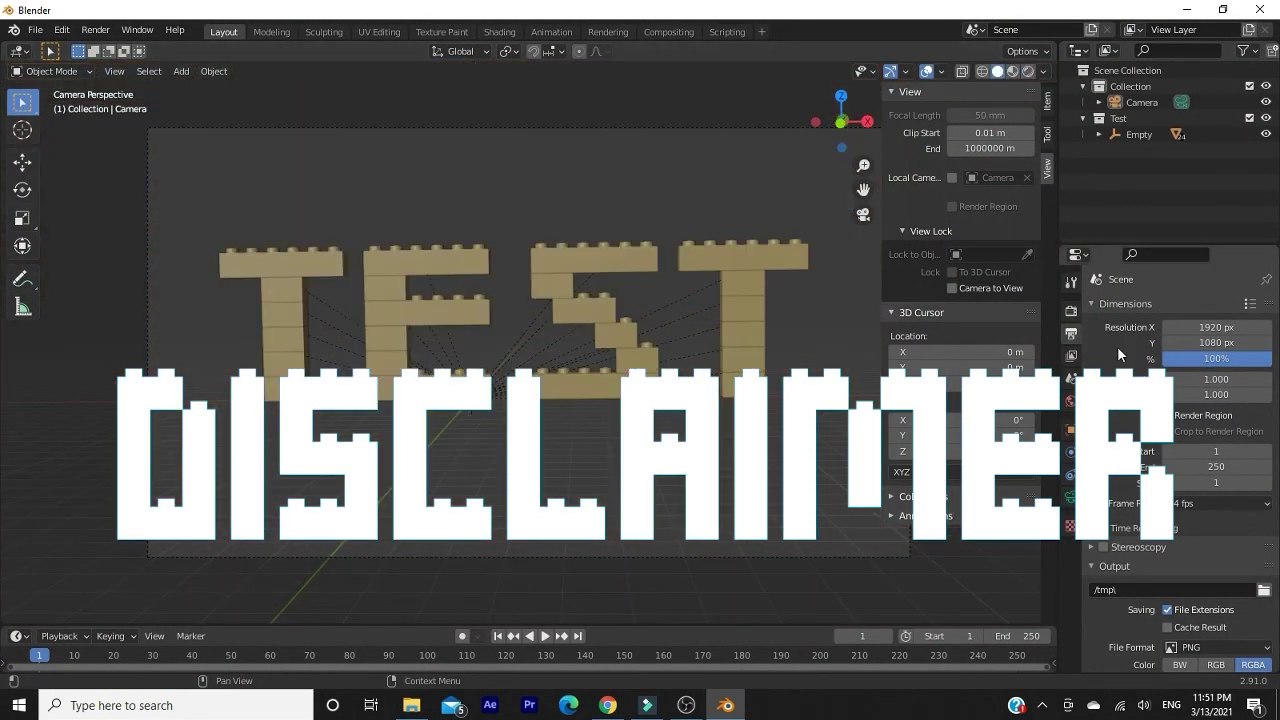
# - Set the scene's Render Engine back to Eevee
pyautogui.scroll(-1, 1117, 346)
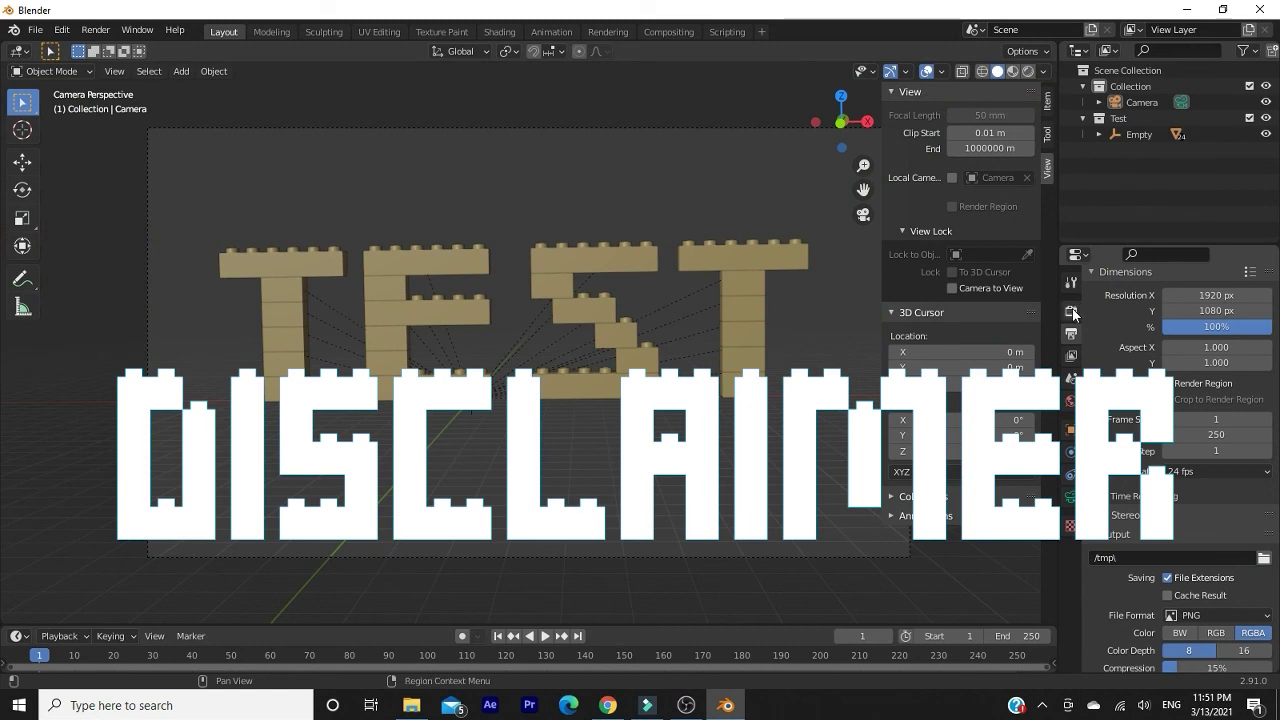
pyautogui.click(1071, 313)
pyautogui.click(1215, 308)
pyautogui.click(1175, 326)
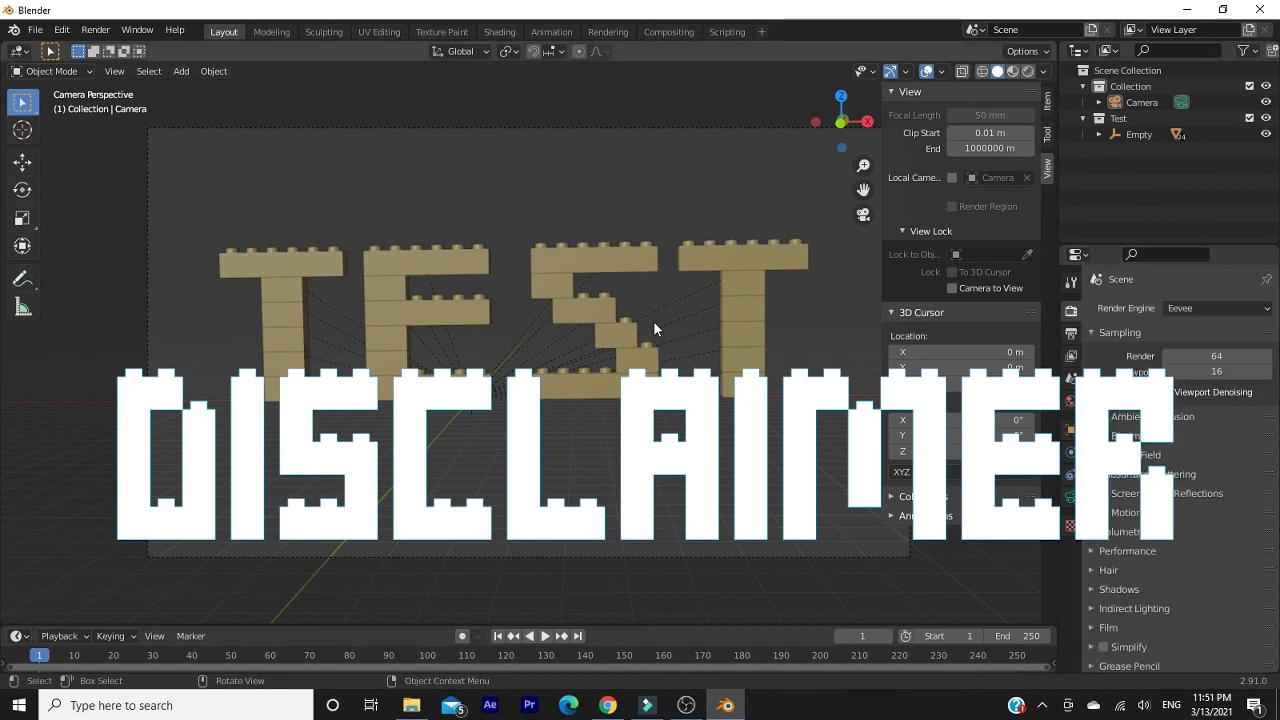